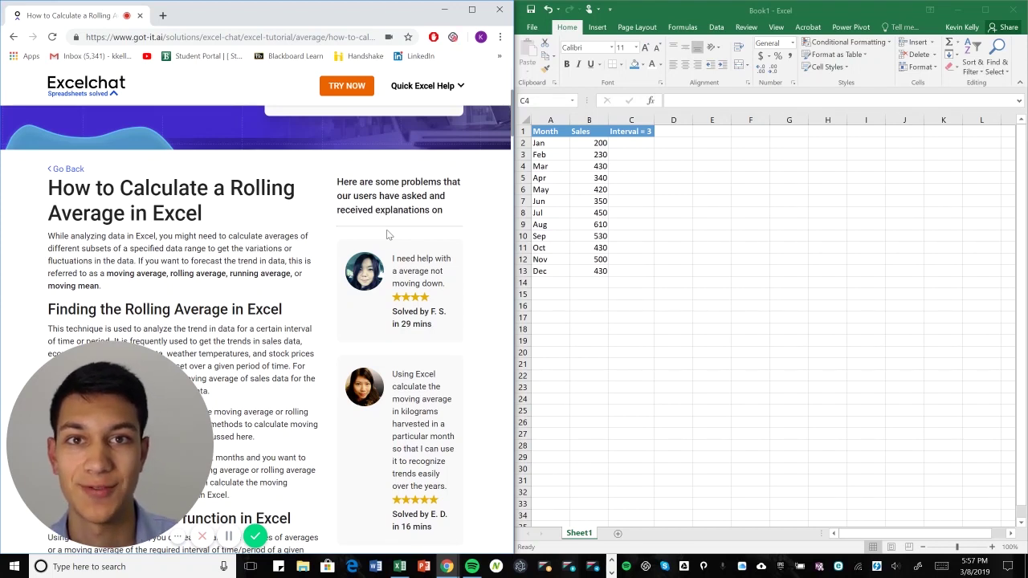
- Select cell C4 beside the March sales figure to begin the first rolling-average formula
click(628, 166)
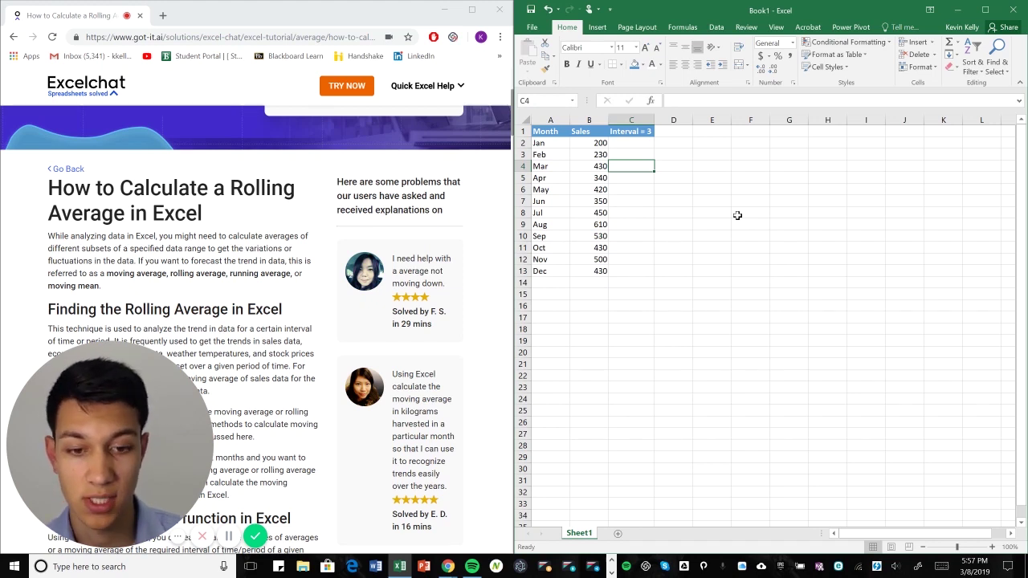
- Enter =AVERAGE(B2:B4) in C4 for the March 3-month rolling average
text(=Av)
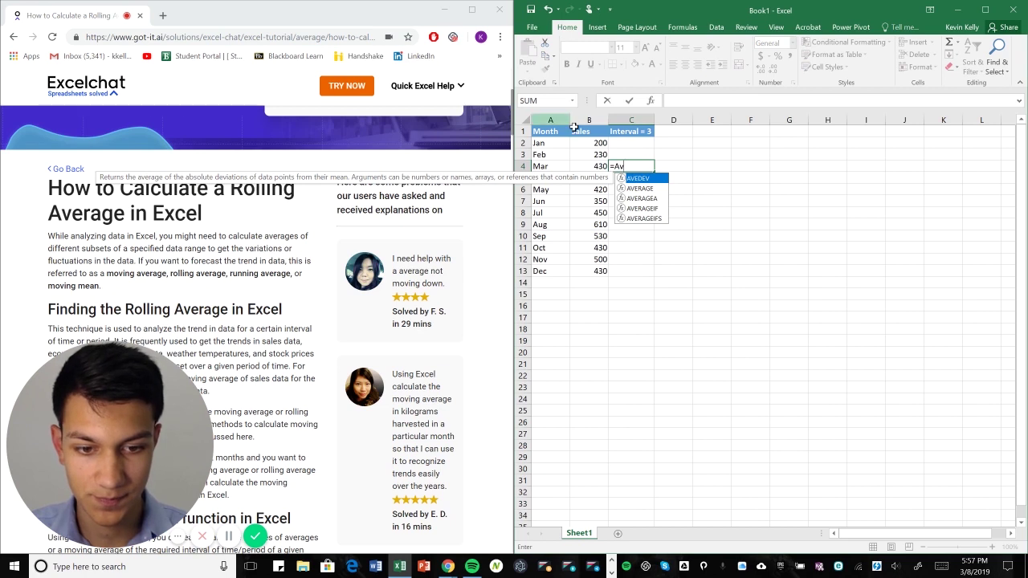
double_click(654, 190)
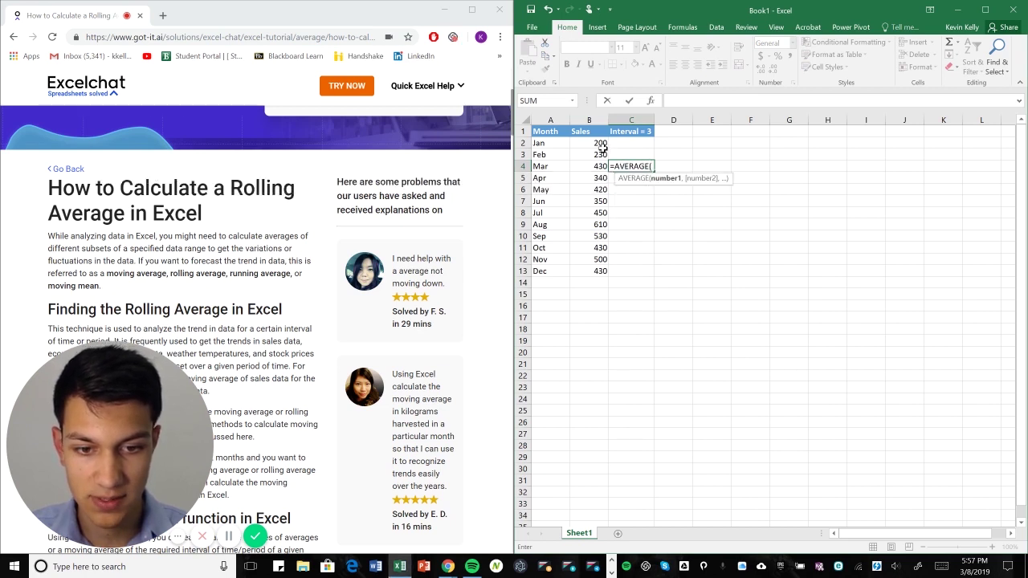
drag(601, 145, 600, 168)
text())
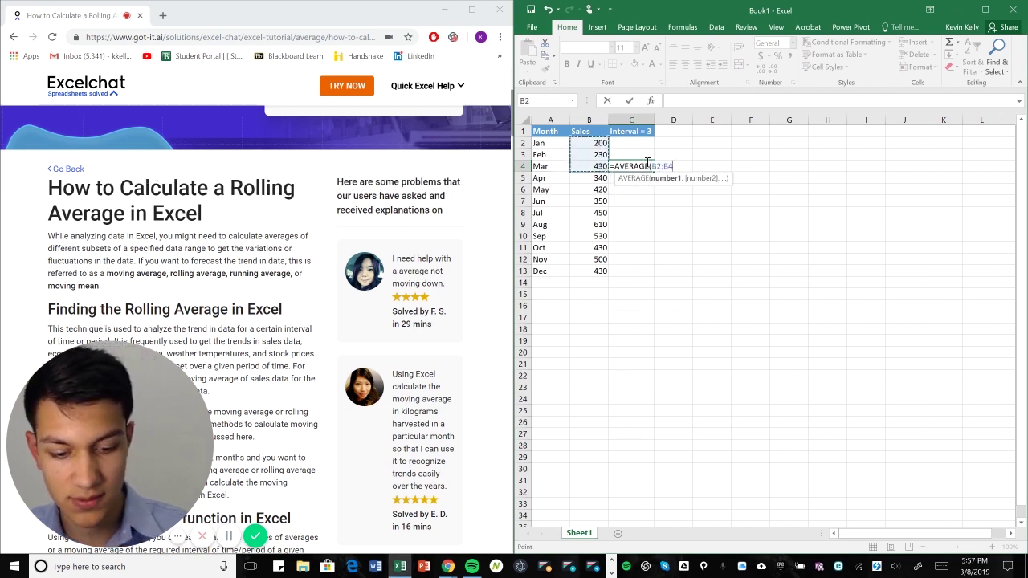
key(Return)
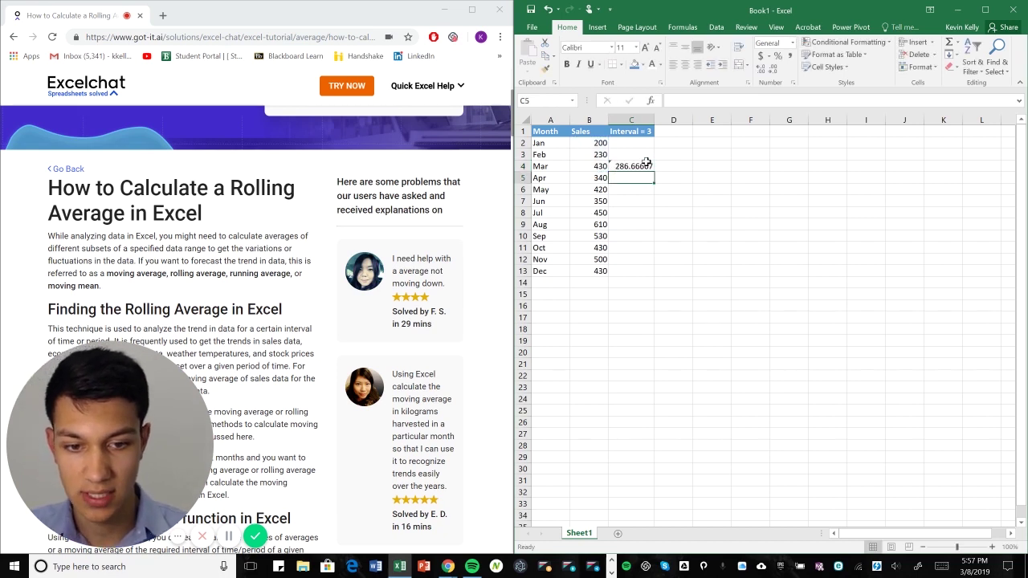
- Copy the C4 average formula down through C13 to fill April to December
click(648, 165)
key(ctrl+c)
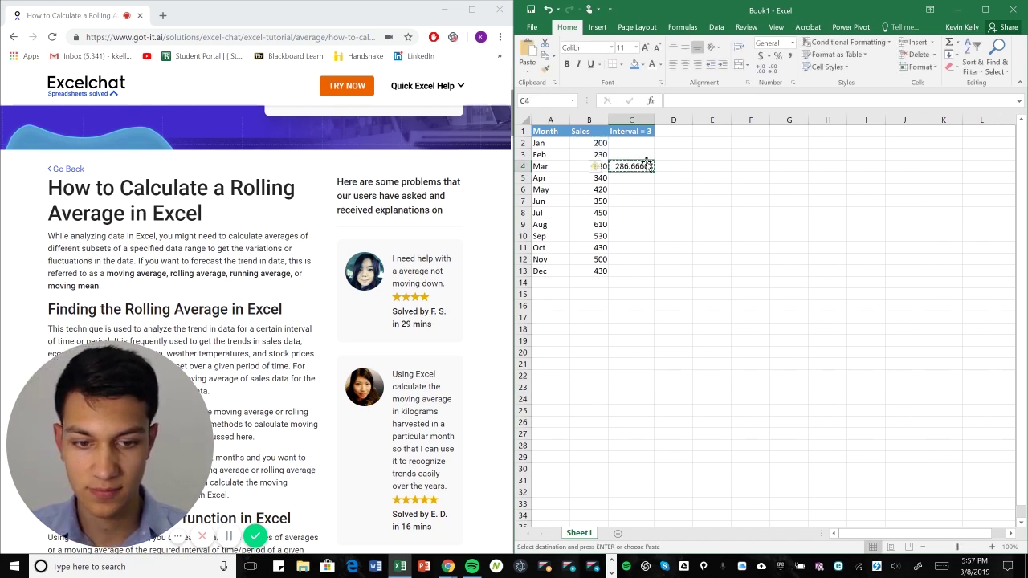
key(shift+Down)
key(shift+Down)
key(shift+Down)
key(shift+Down)
key(shift+Down)
key(shift+Down)
key(shift+Down)
key(shift+Down)
key(shift+Down)
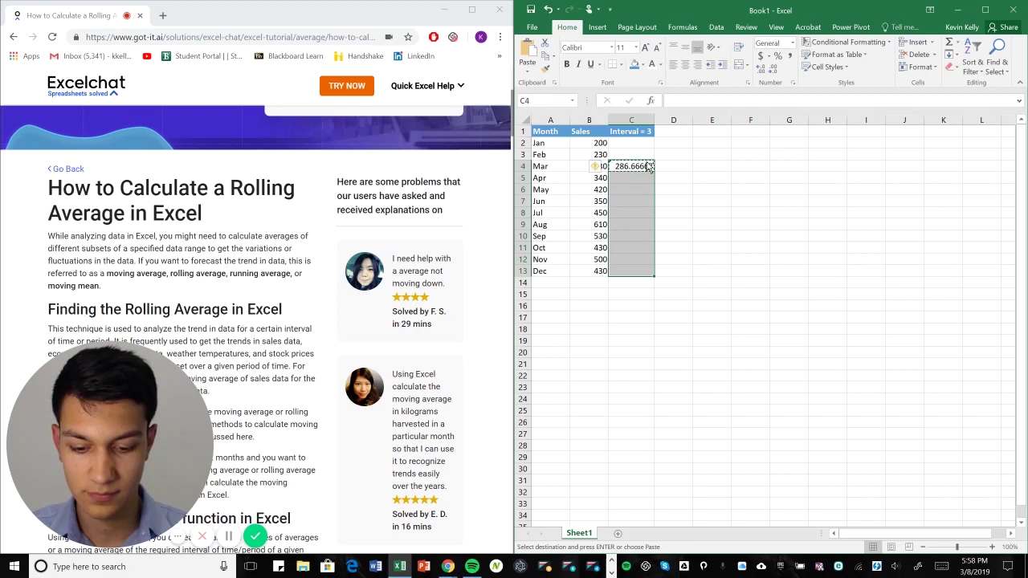
key(ctrl+v)
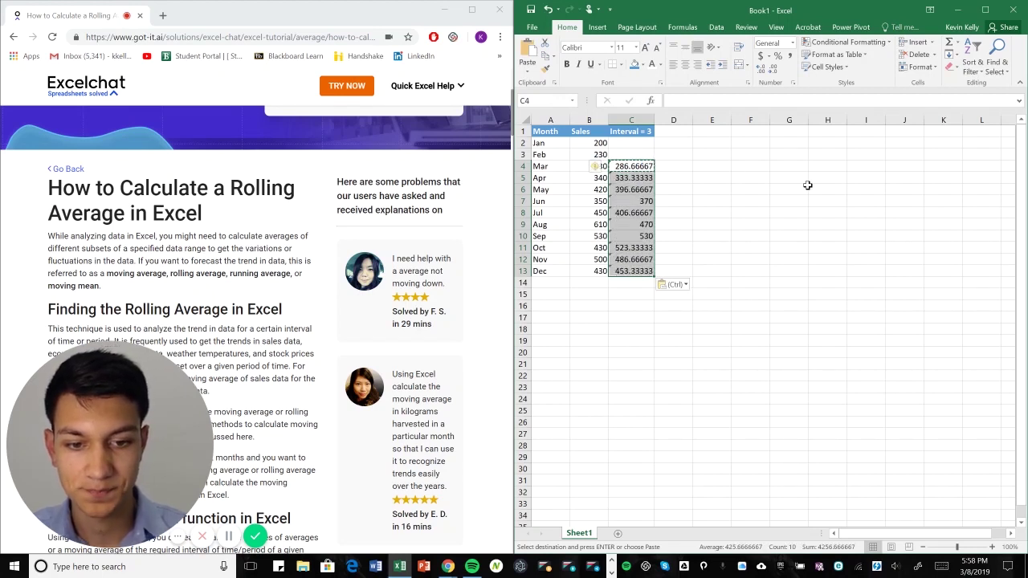
click(777, 168)
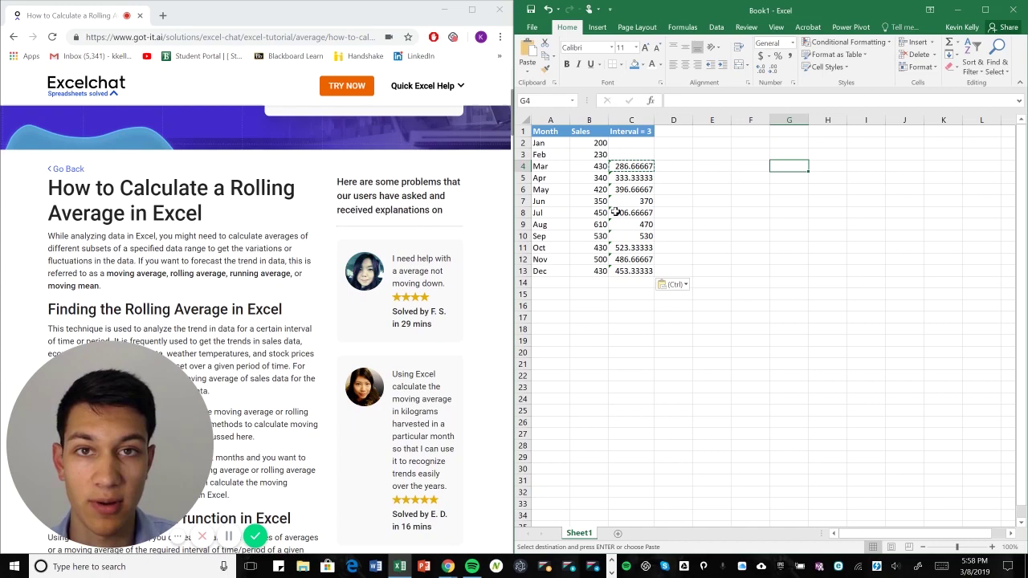
click(244, 232)
scroll(243, 232, down, 6)
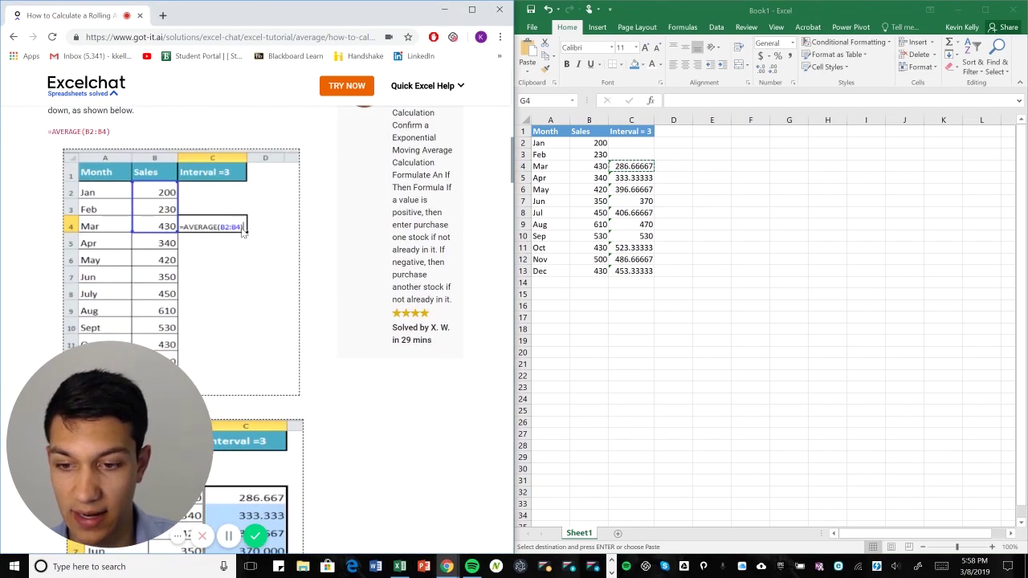
scroll(243, 232, down, 10)
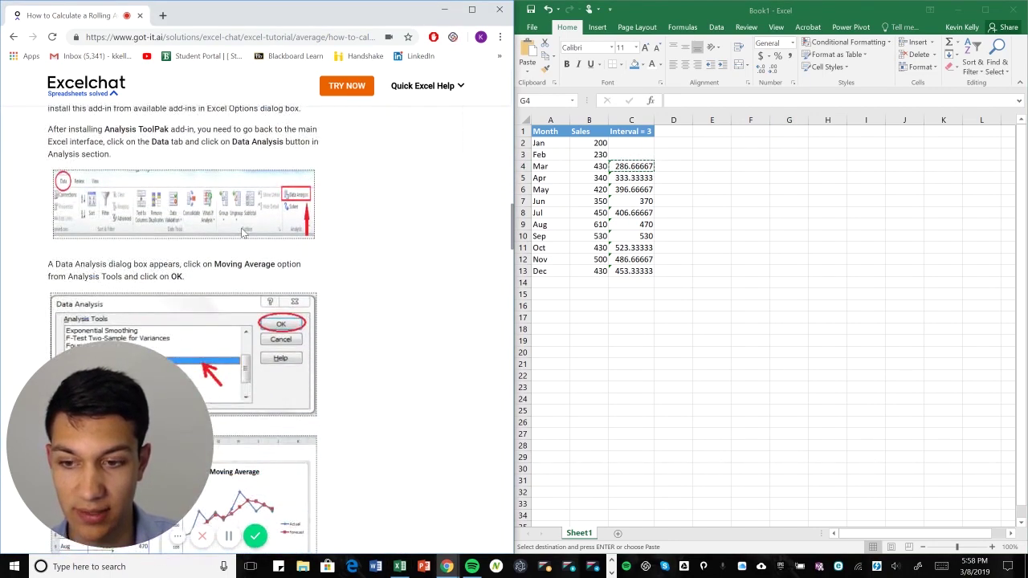
scroll(243, 233, up, 1)
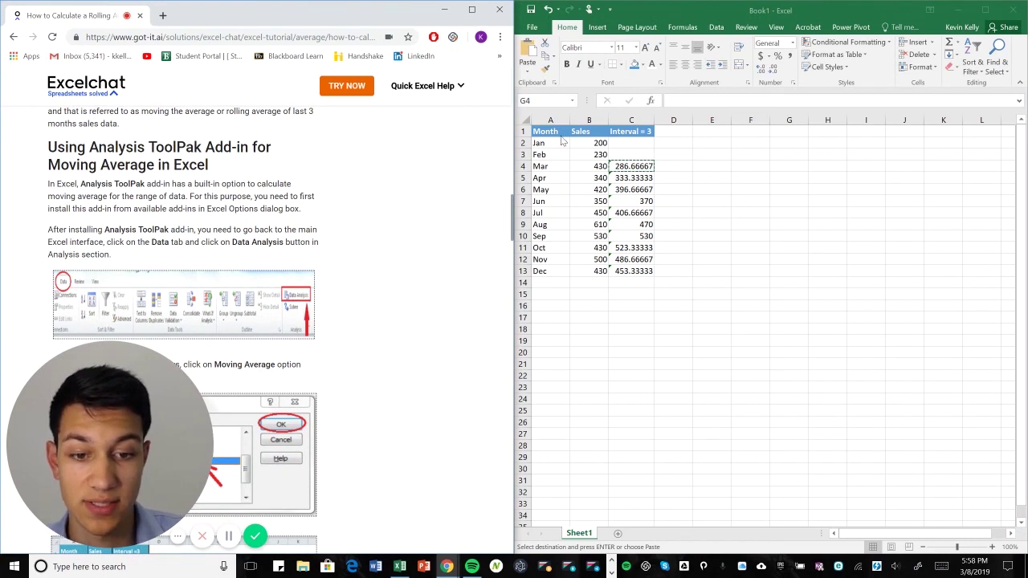
click(679, 149)
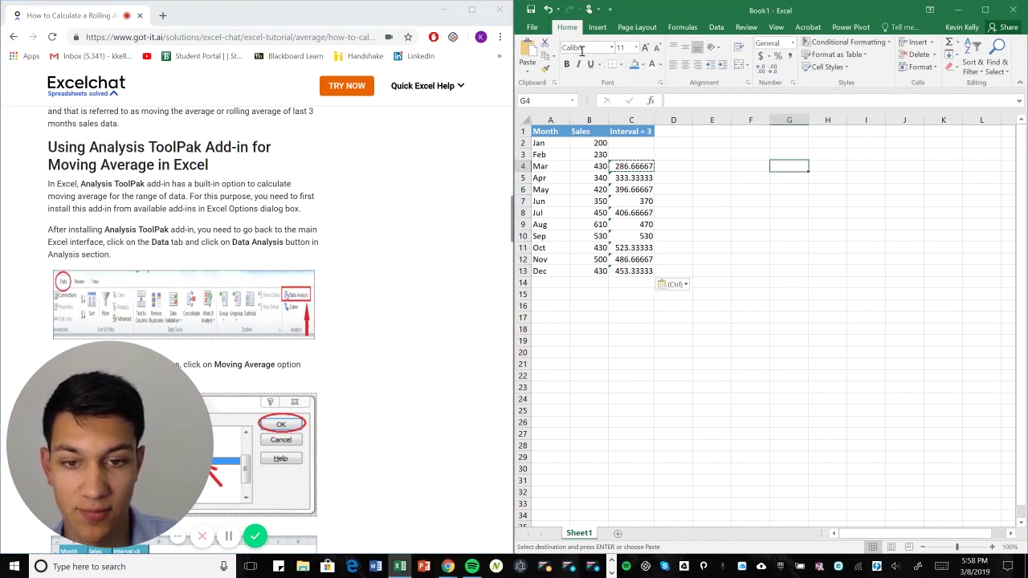
click(532, 28)
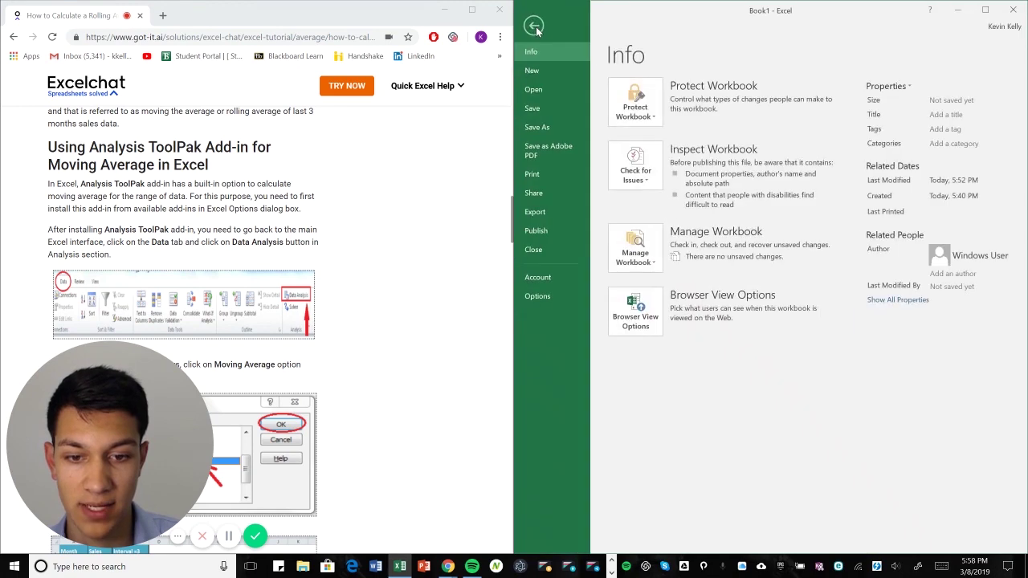
click(559, 300)
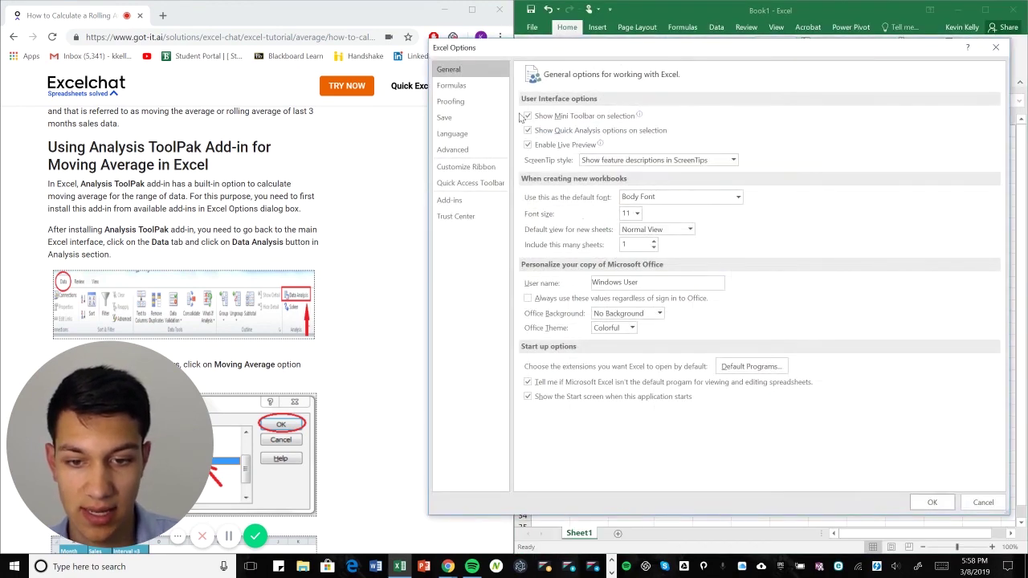
click(450, 200)
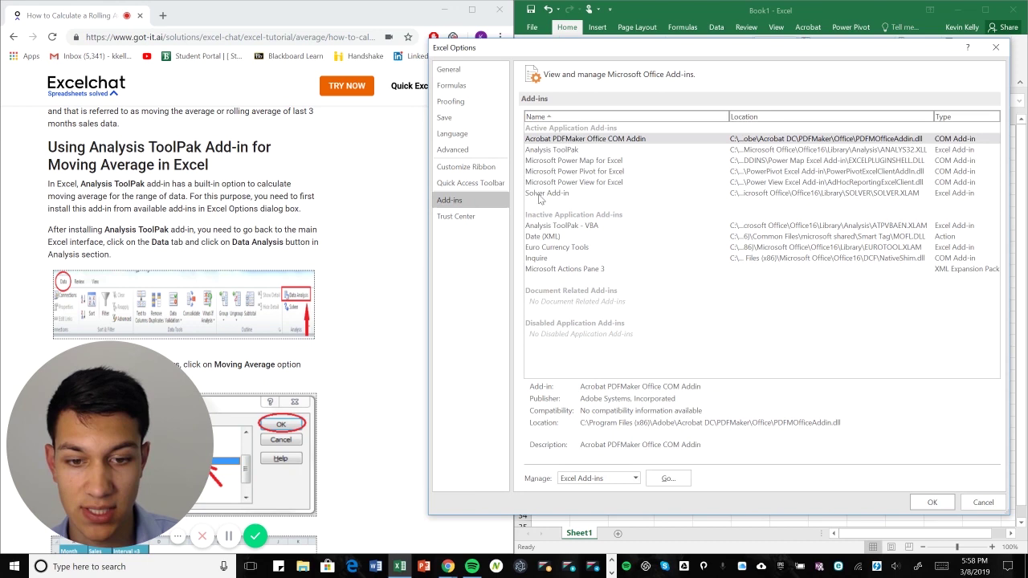
click(598, 225)
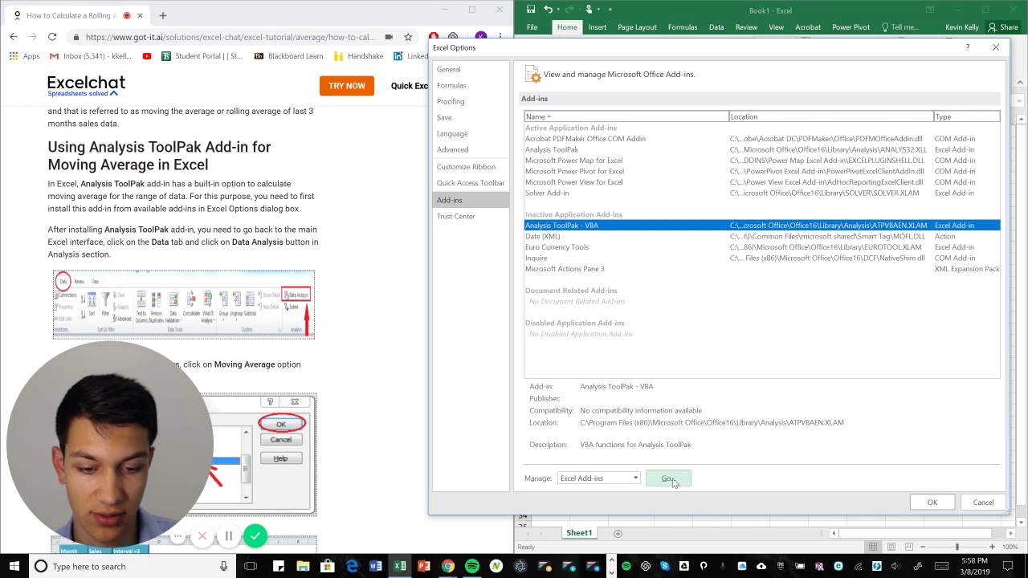
click(978, 502)
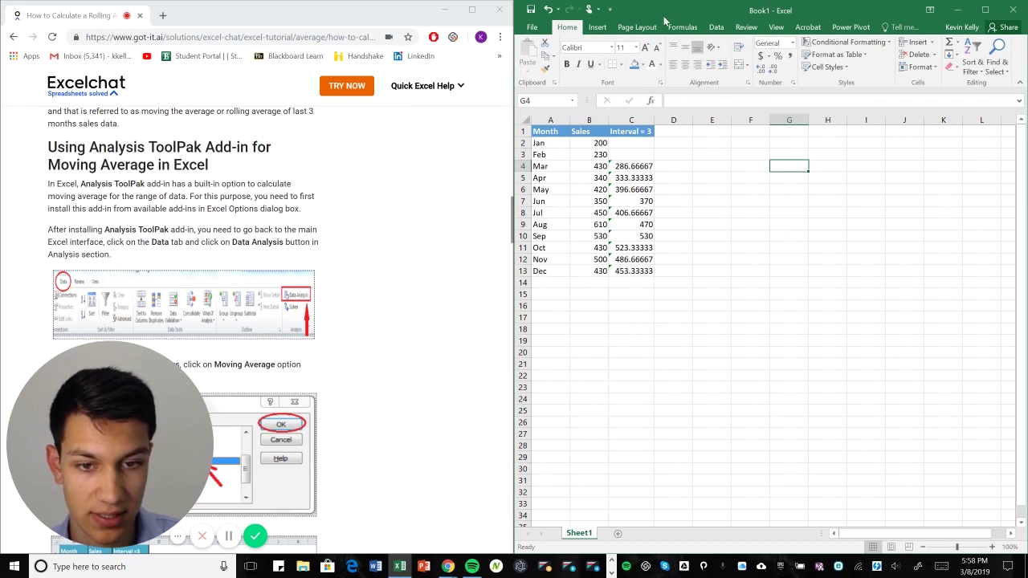
- Run the Data Analysis Moving Average tool on B2:B13 with interval 3 and chart output
click(715, 29)
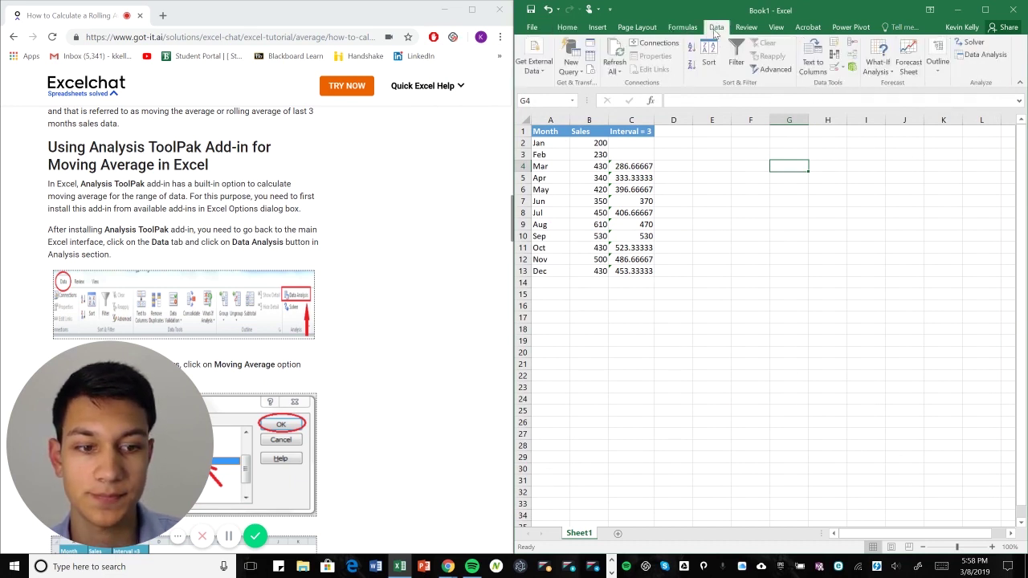
click(981, 55)
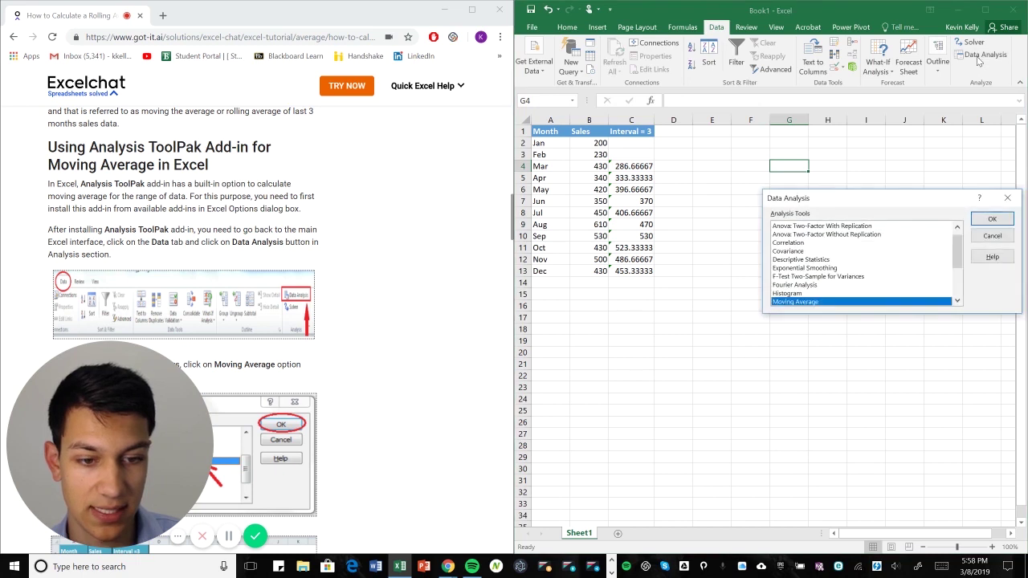
double_click(831, 302)
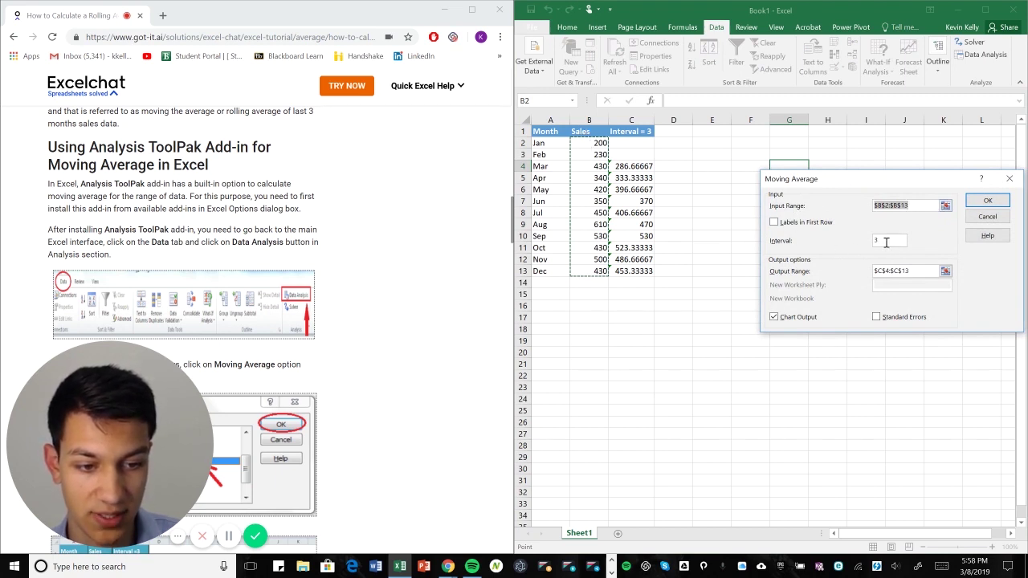
click(908, 271)
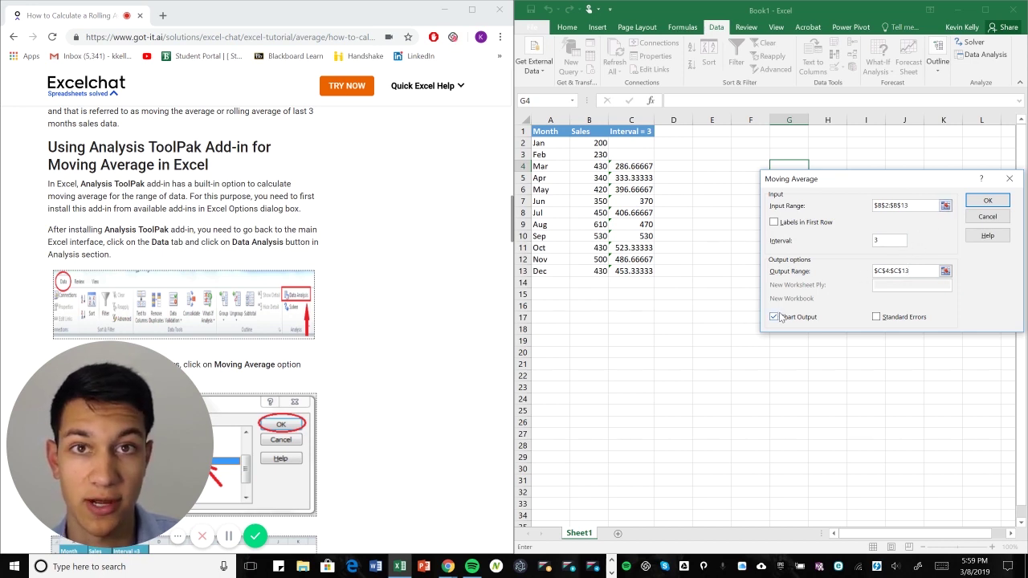
click(985, 202)
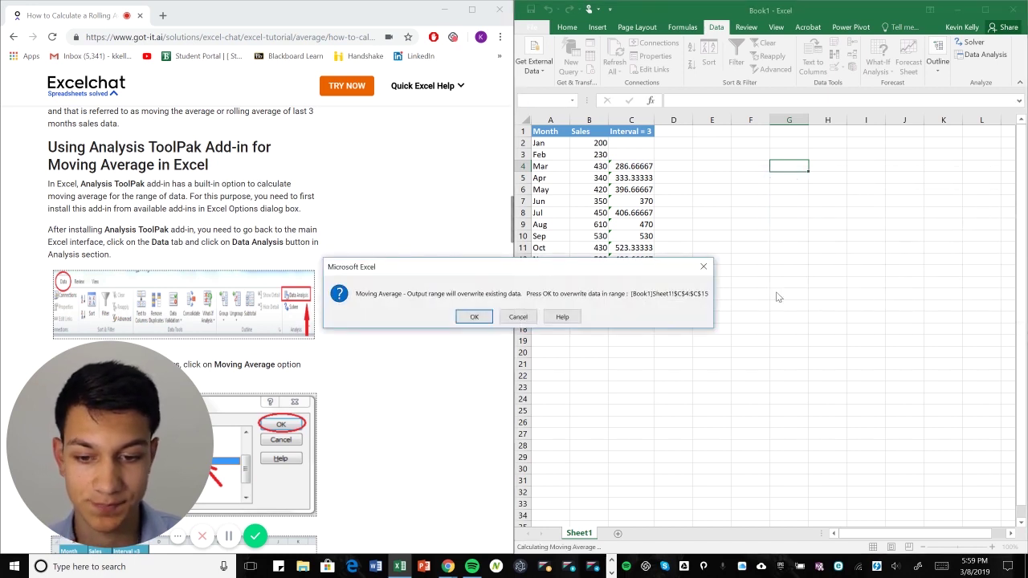
- Accept overwriting C4:C15, then drag the Moving Average chart's corner to enlarge it
click(474, 316)
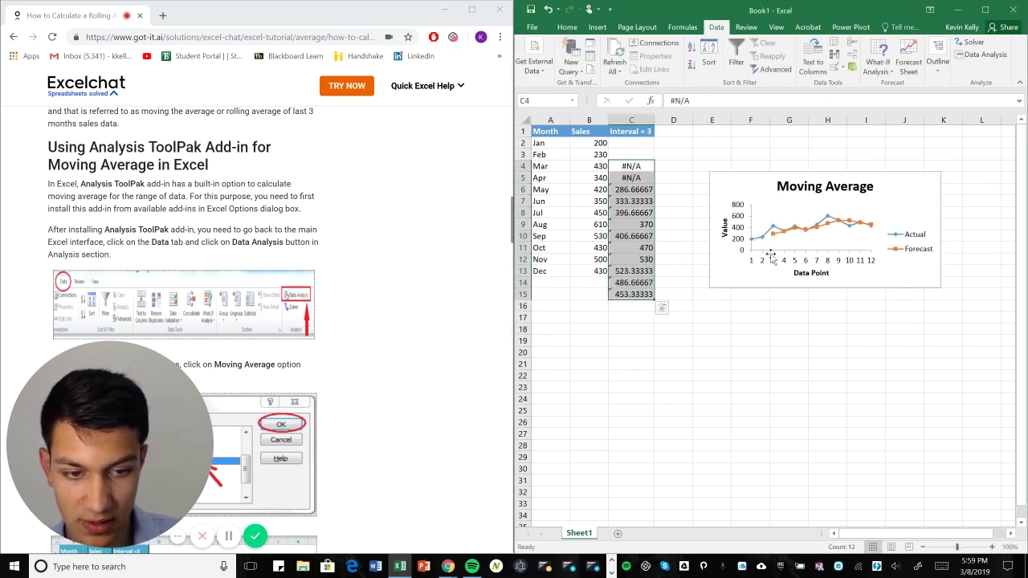
click(876, 201)
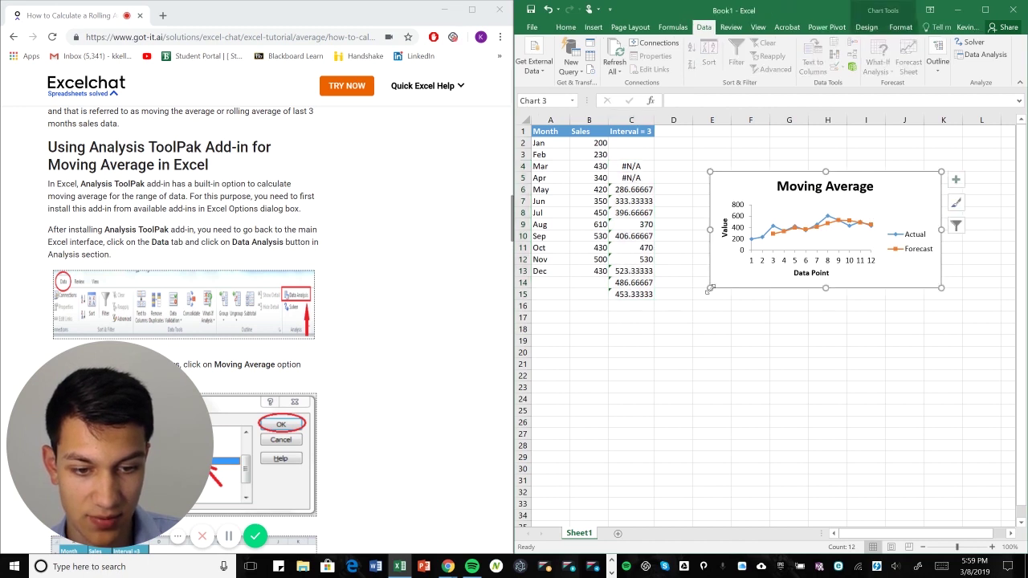
drag(711, 288, 656, 343)
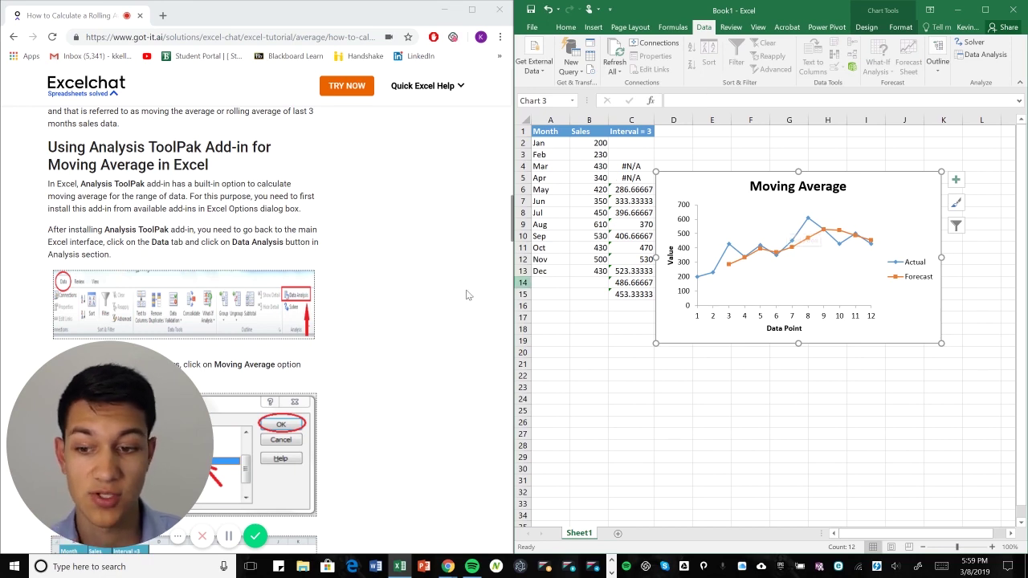
- Check the tutorial page, then delete the Moving Average chart from the sheet
click(392, 174)
scroll(391, 180, down, 4)
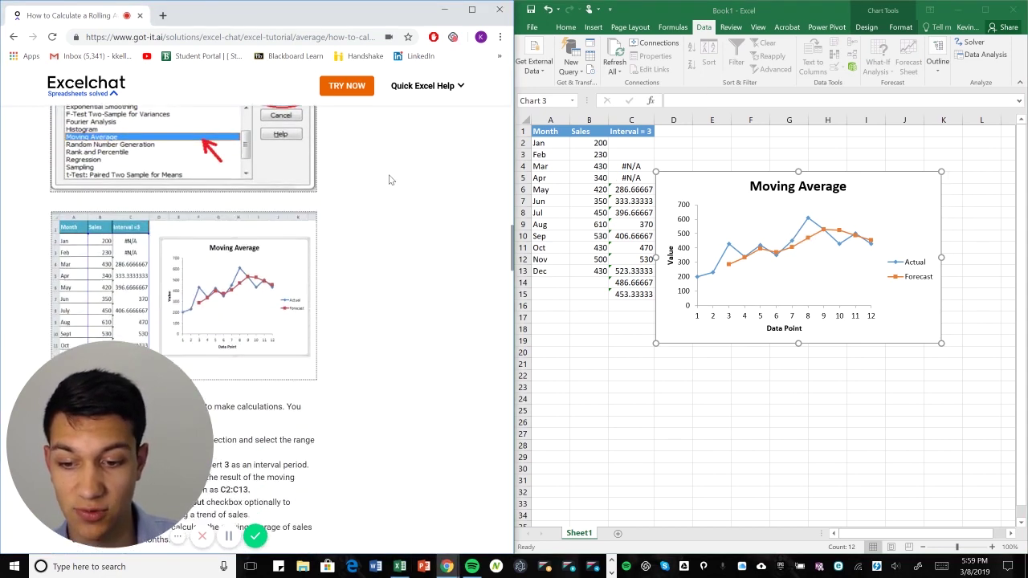
scroll(390, 179, down, 1)
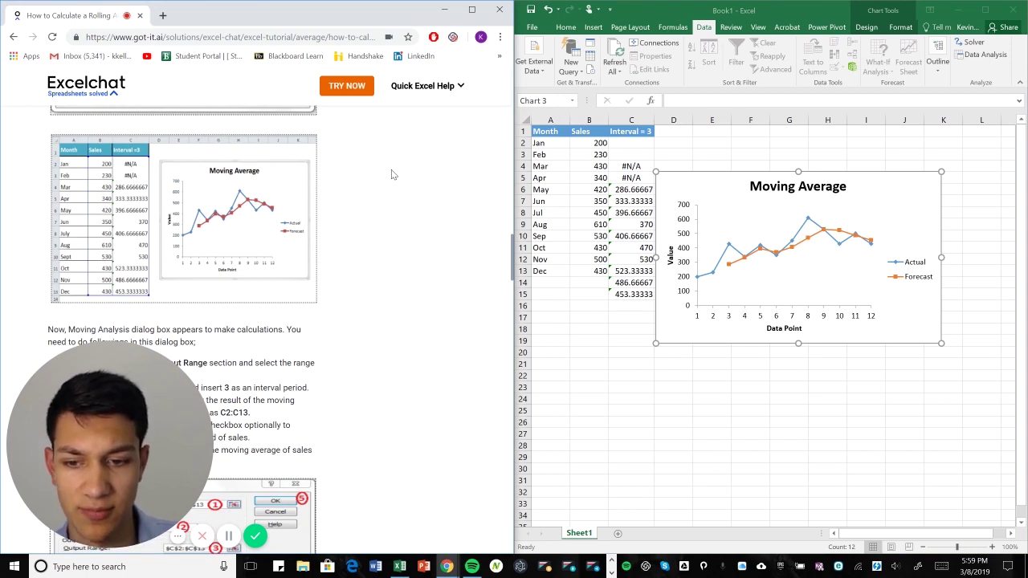
scroll(391, 174, down, 1)
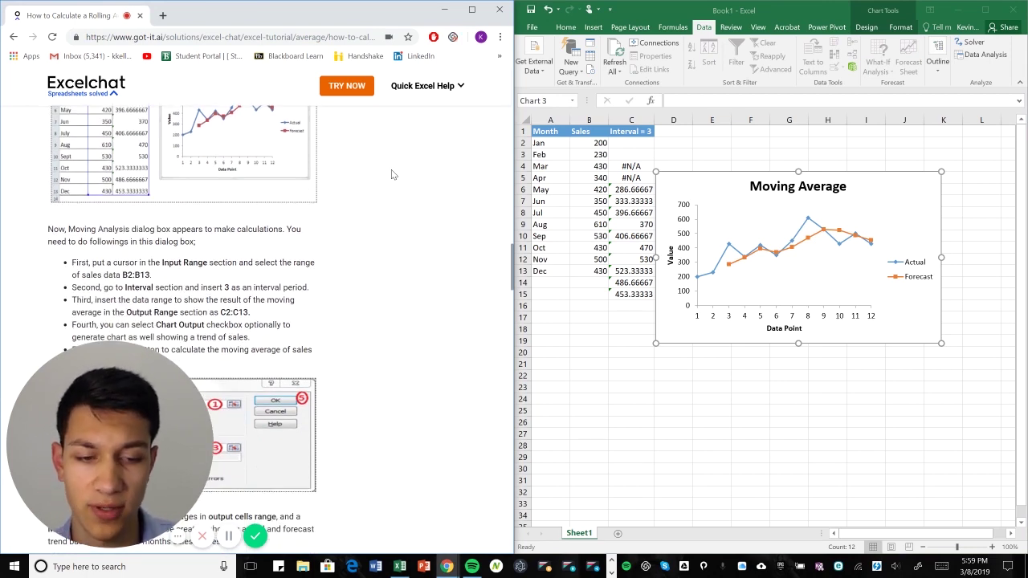
scroll(391, 174, down, 1)
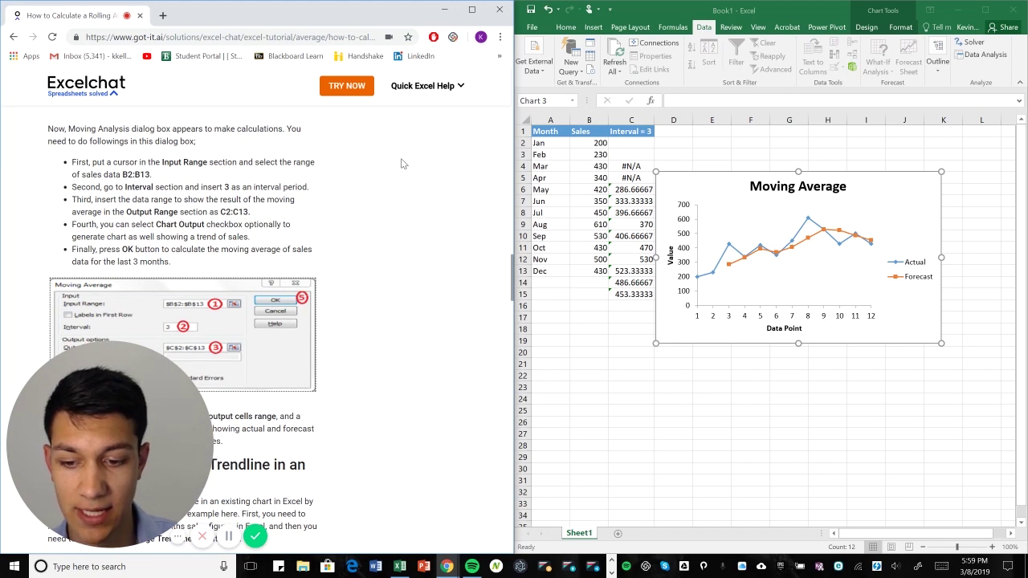
scroll(404, 164, up, 1)
click(880, 219)
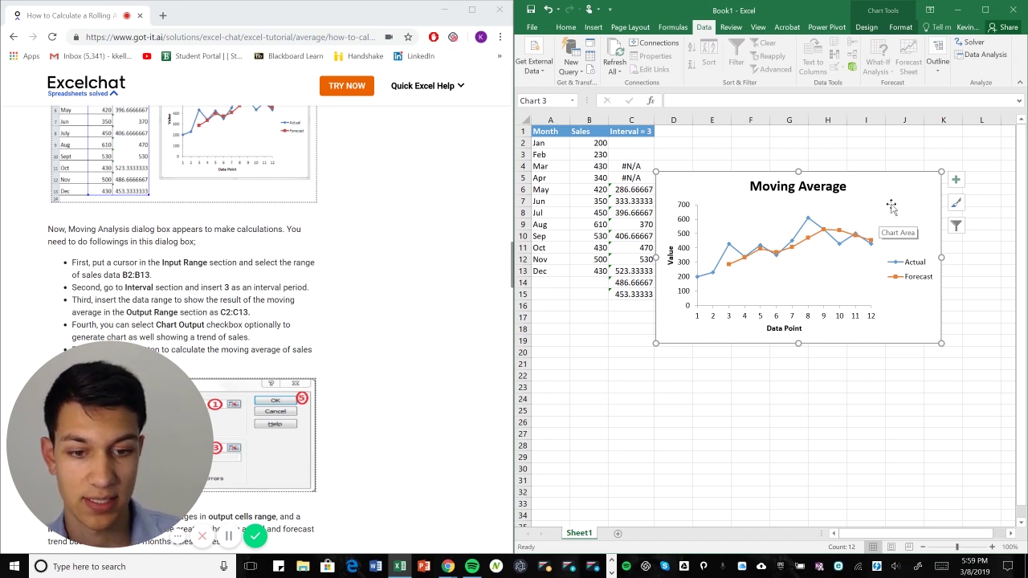
key(Delete)
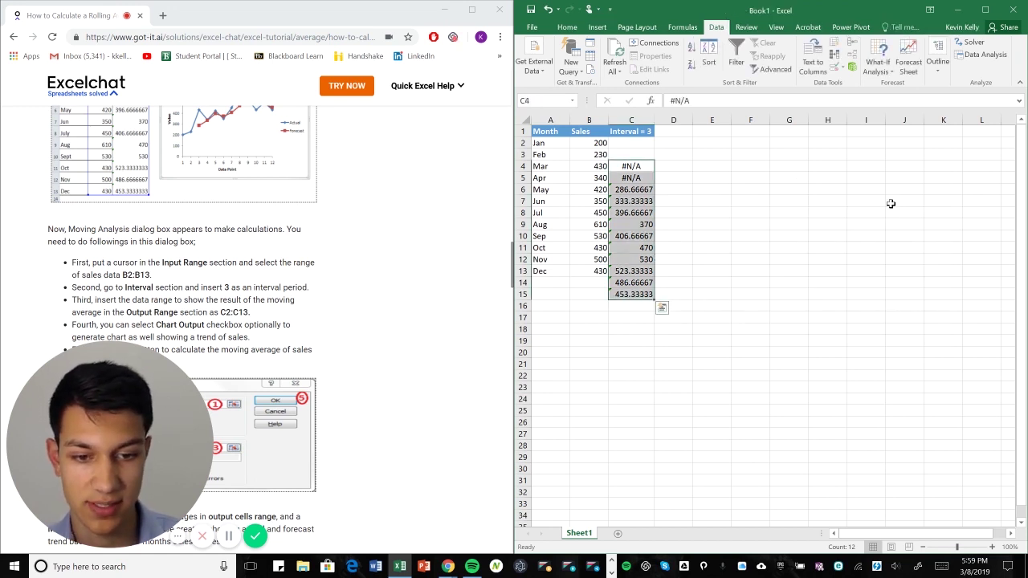
- Clear the leftover moving-average values in C14 and C15
click(763, 226)
click(637, 285)
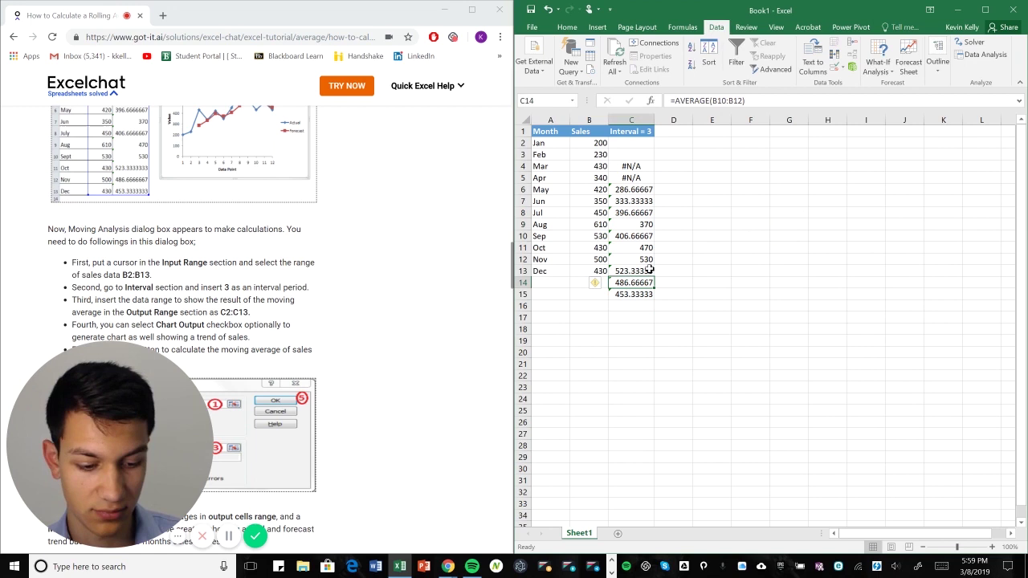
key(BackSpace)
key(Return)
key(BackSpace)
key(Return)
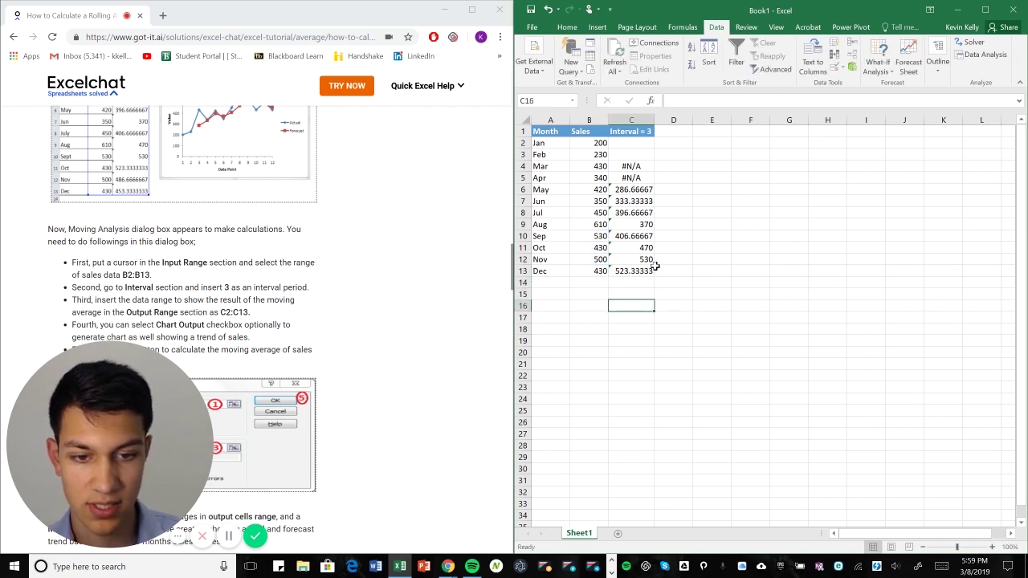
click(637, 176)
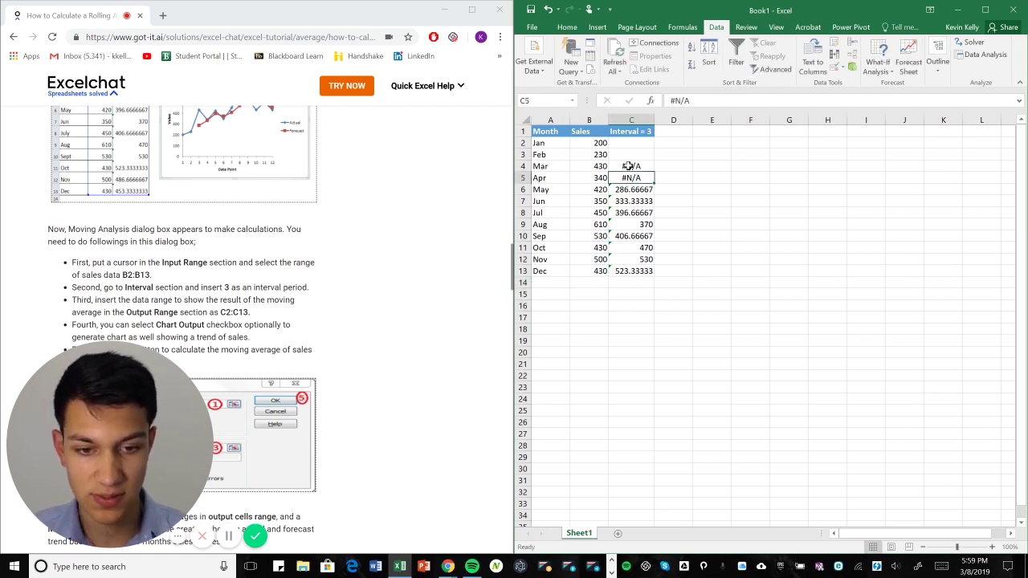
- Re-enter =AVERAGE(B2:B4) in C4 in place of the #N/A output
click(629, 166)
text(=ave)
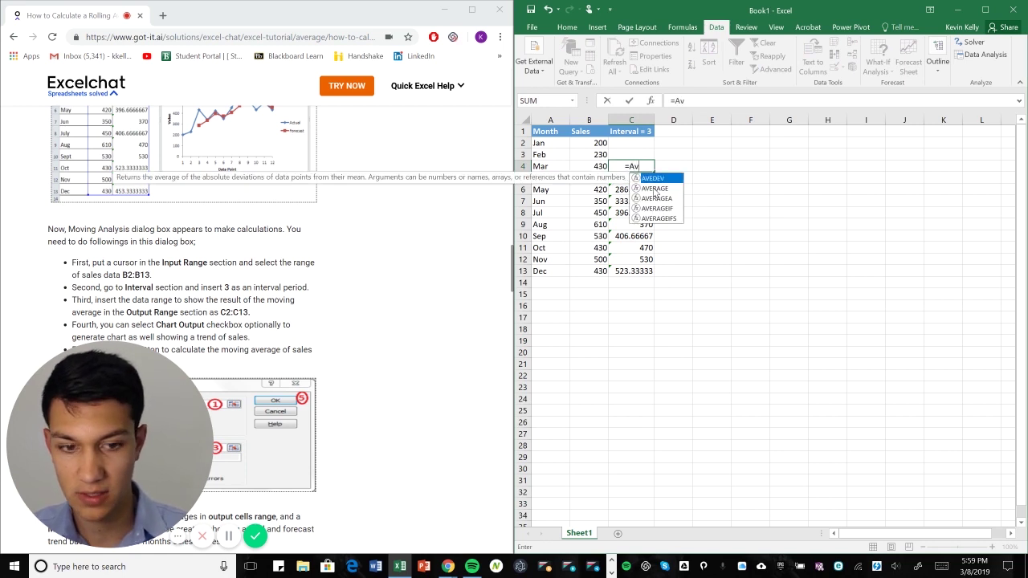
double_click(655, 188)
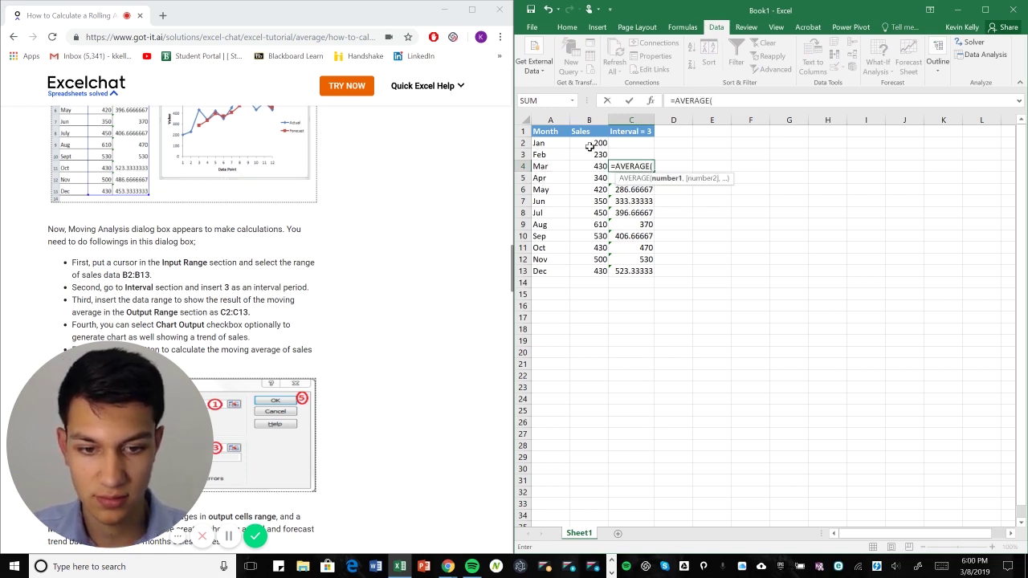
drag(591, 143, 594, 167)
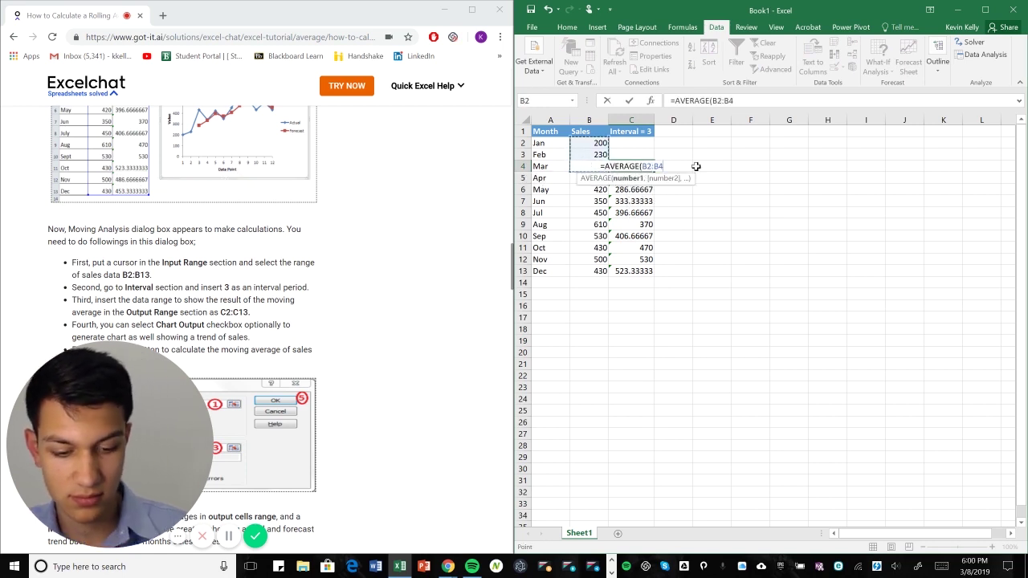
text())
key(Return)
- Copy the C4 formula down through C13 for the April–December averages
key(Up)
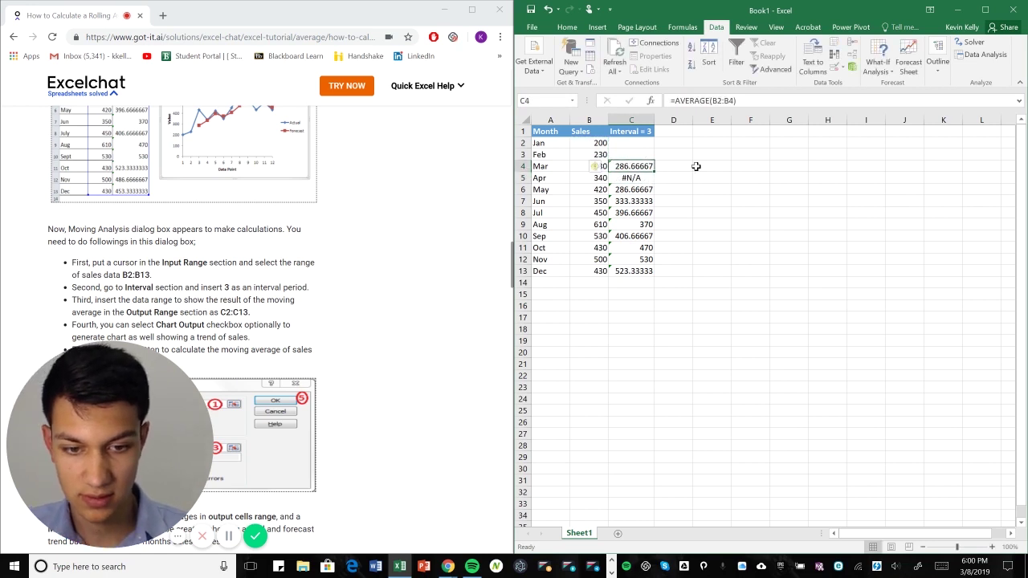
key(ctrl+c)
key(shift+Down)
key(shift+Down)
key(shift+Down)
key(shift+Down)
key(shift+Down)
key(shift+Down)
key(shift+Down)
key(shift+Down)
key(shift+Down)
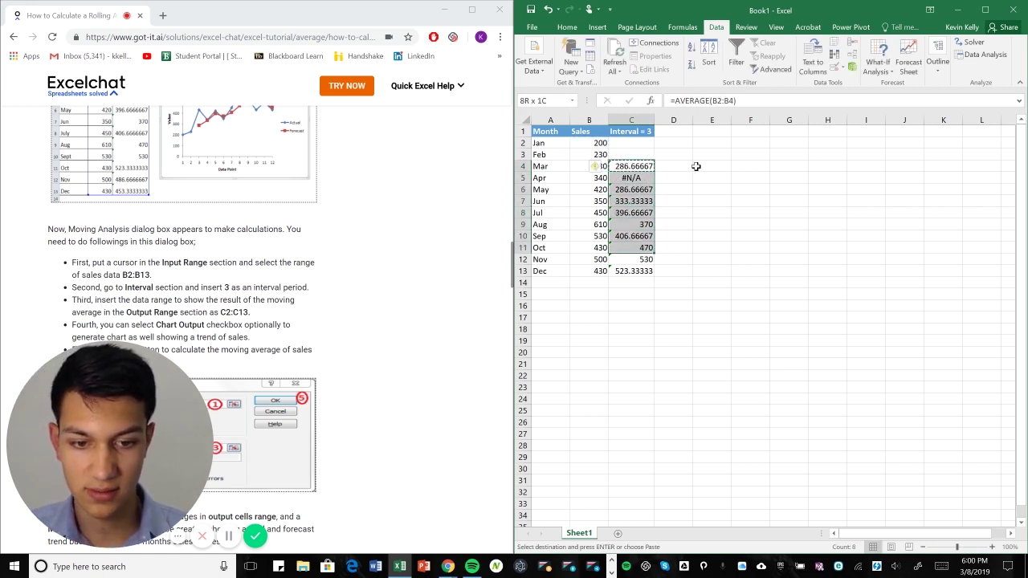
key(ctrl+v)
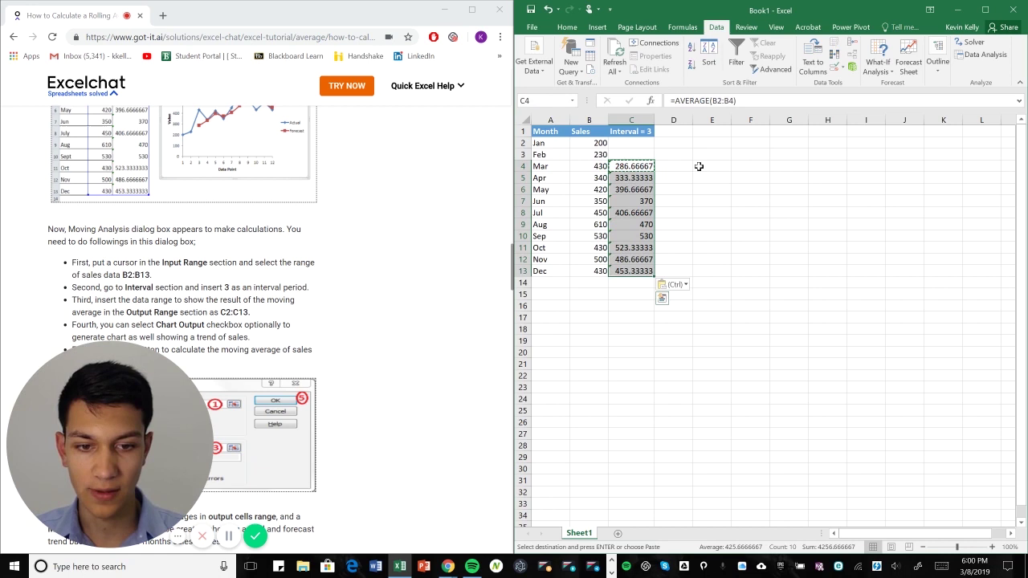
click(697, 166)
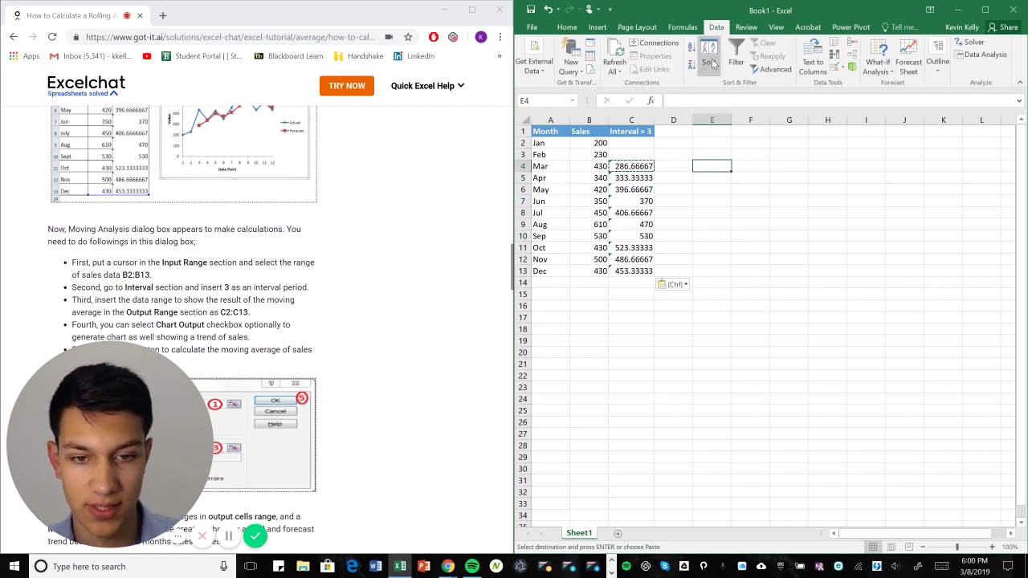
- Insert a clustered column chart of Month and Sales data A1:B13 from Recommended Charts
click(597, 27)
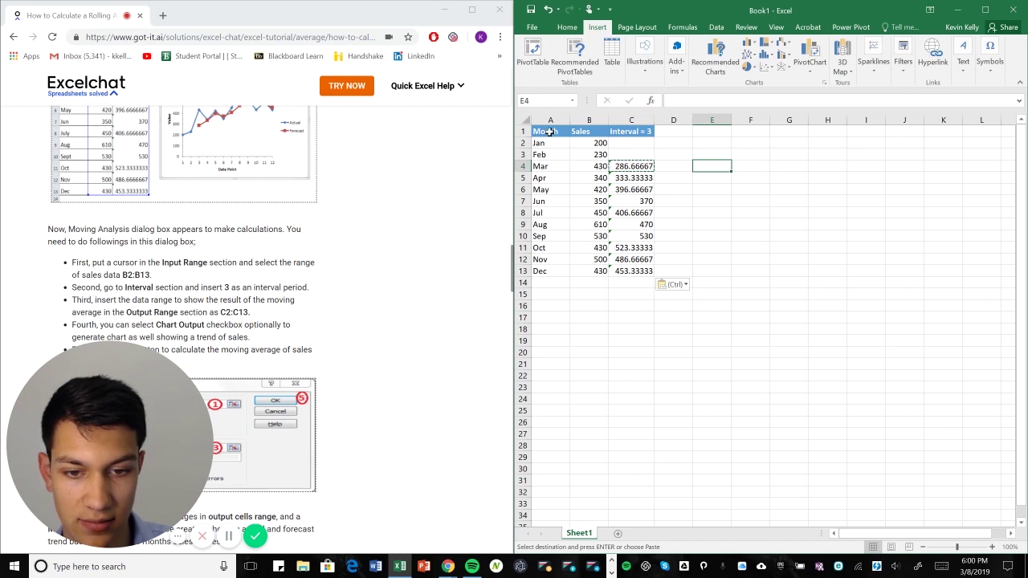
drag(550, 132, 599, 271)
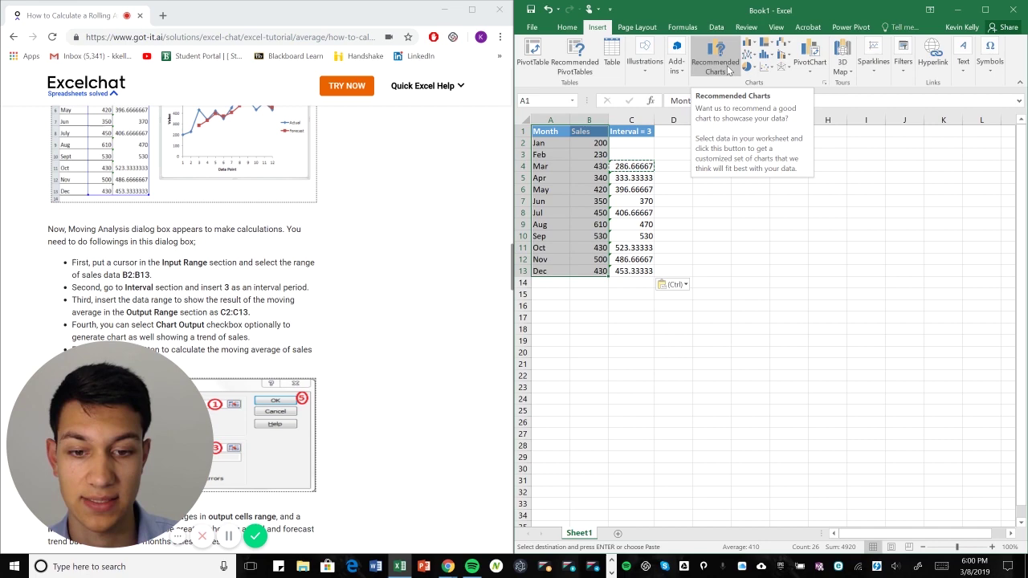
click(724, 65)
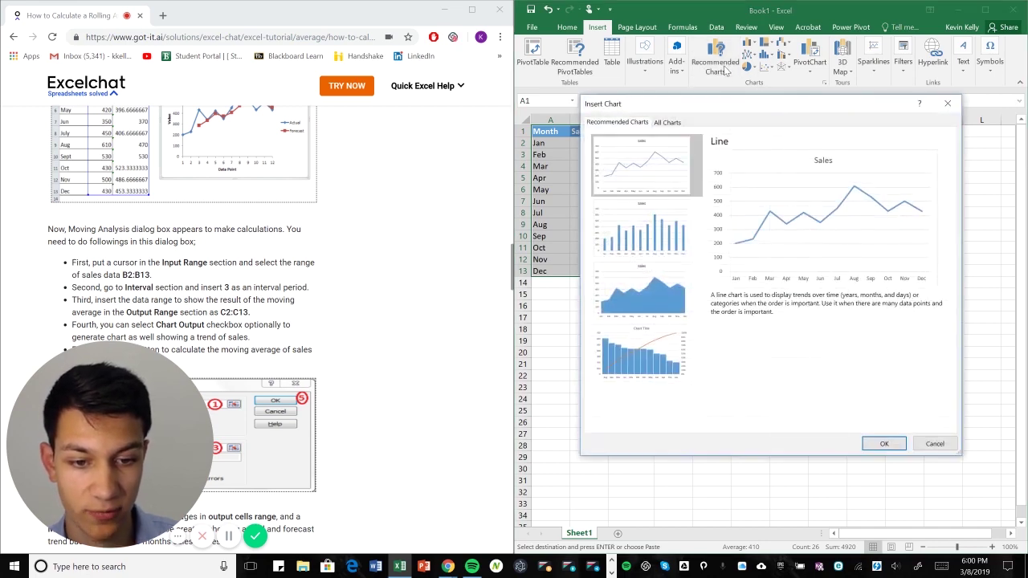
click(654, 227)
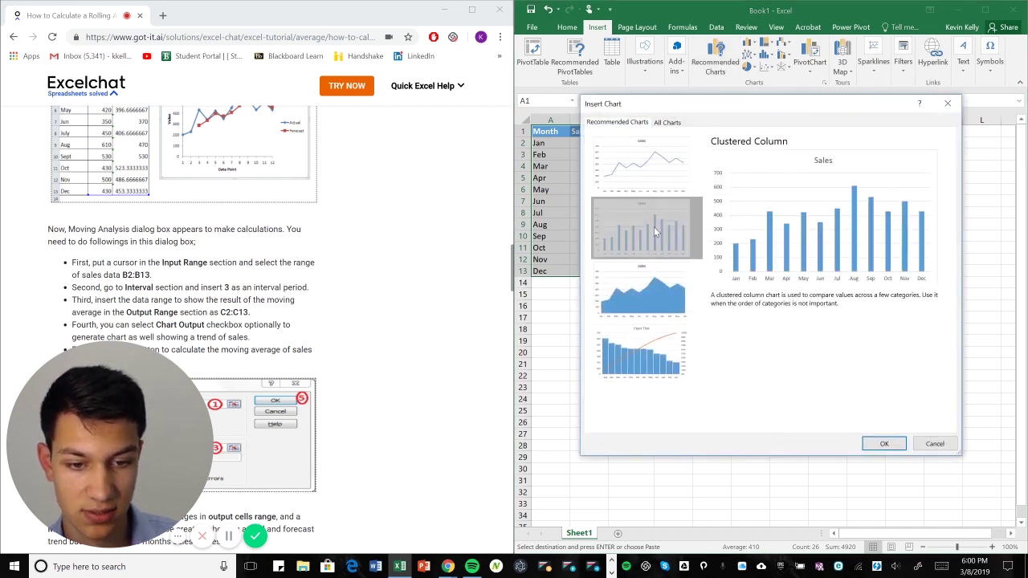
click(887, 448)
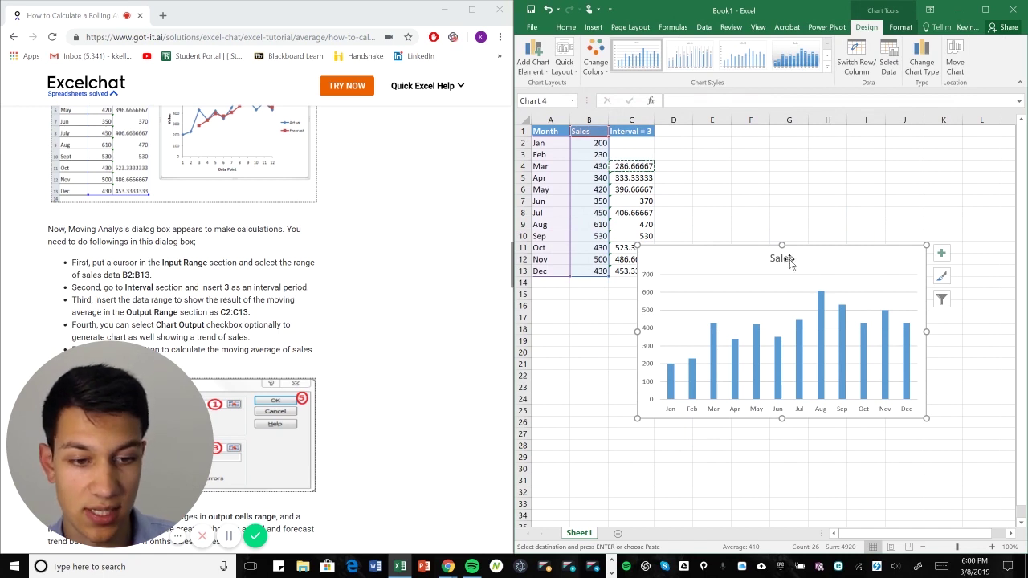
- Consult the tutorial, then open Add Chart Element > Trendline for the Sales chart
right_click(750, 289)
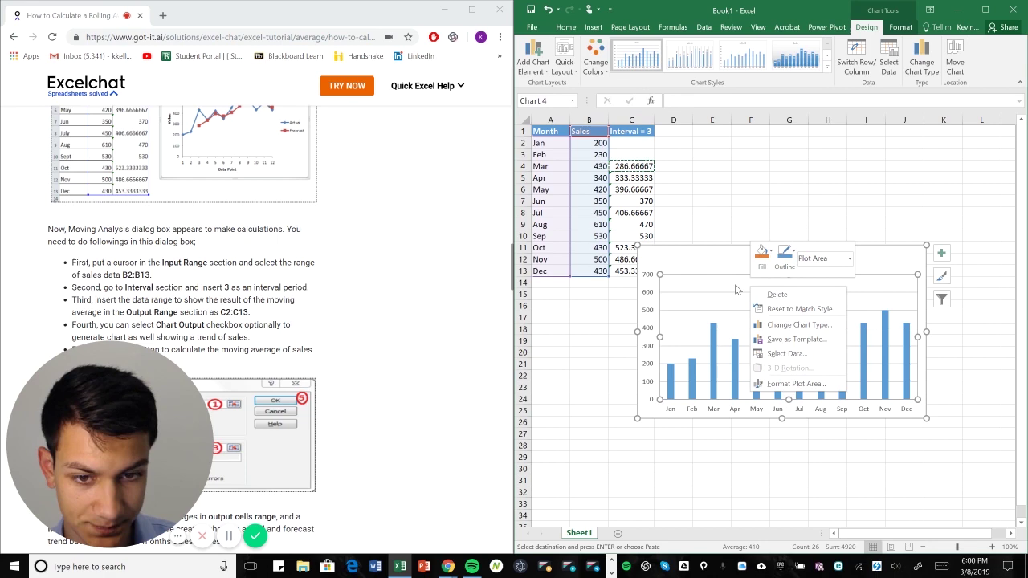
key(Escape)
click(283, 247)
scroll(294, 242, down, 3)
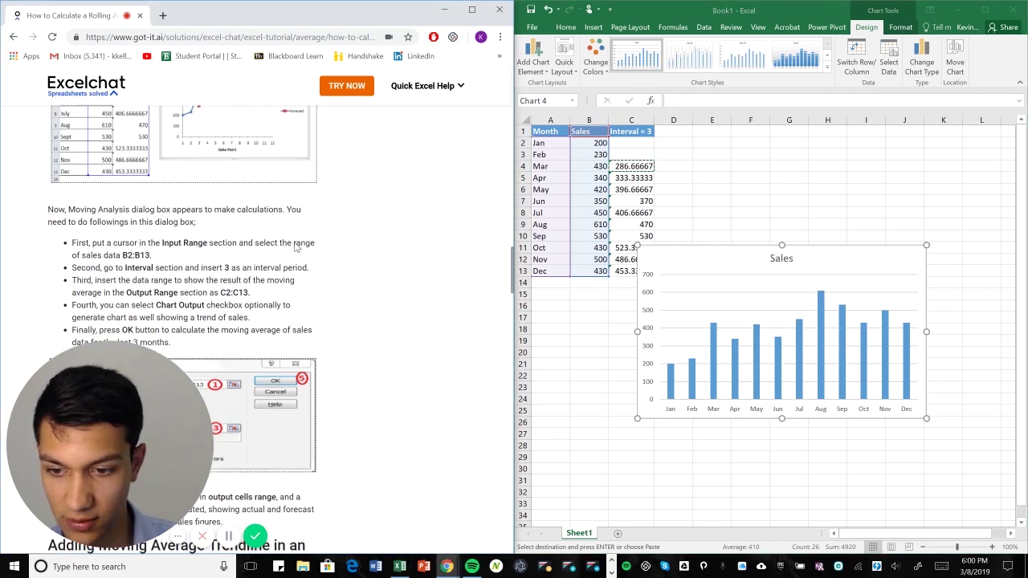
scroll(294, 241, down, 4)
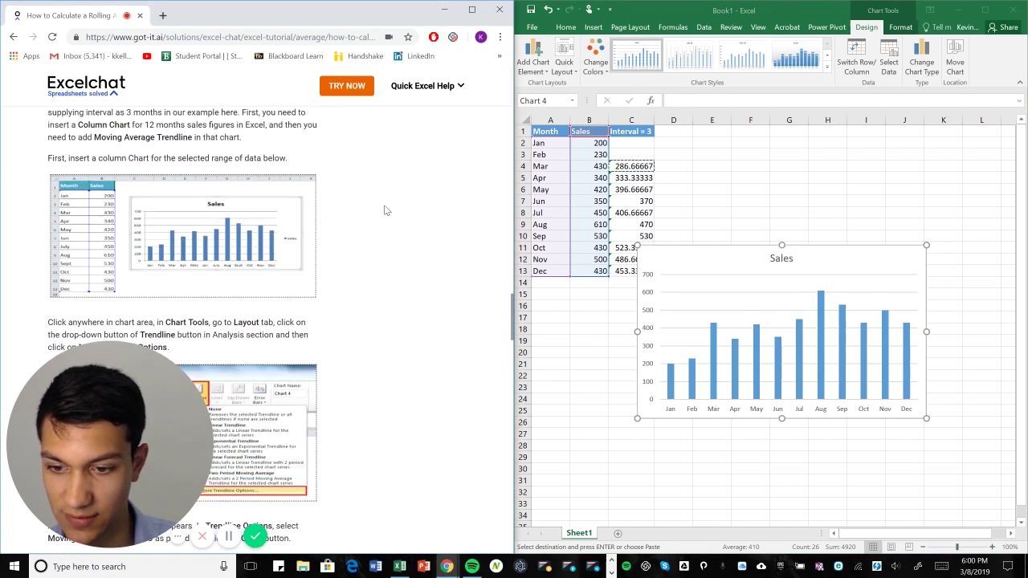
scroll(385, 210, down, 3)
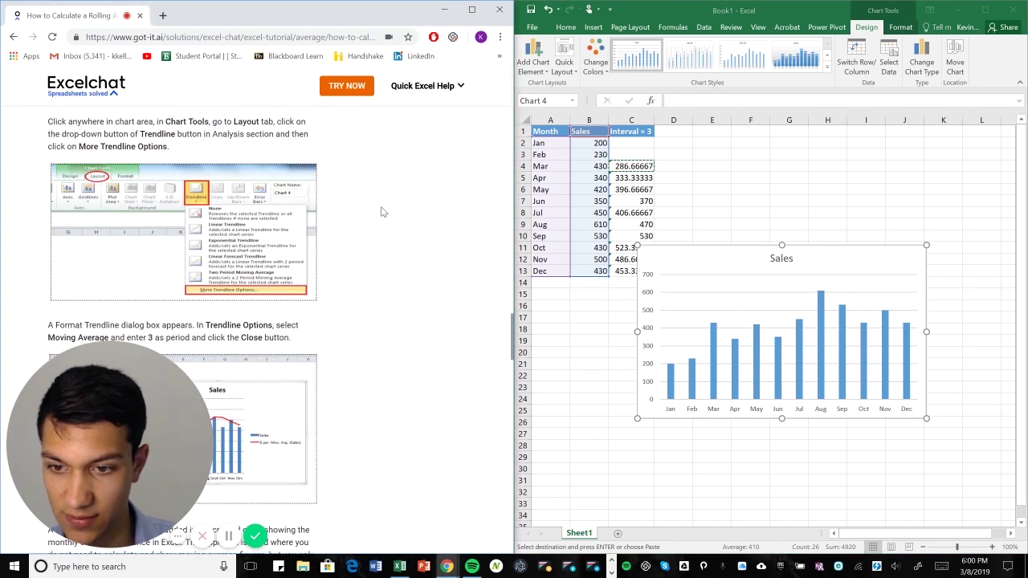
click(751, 311)
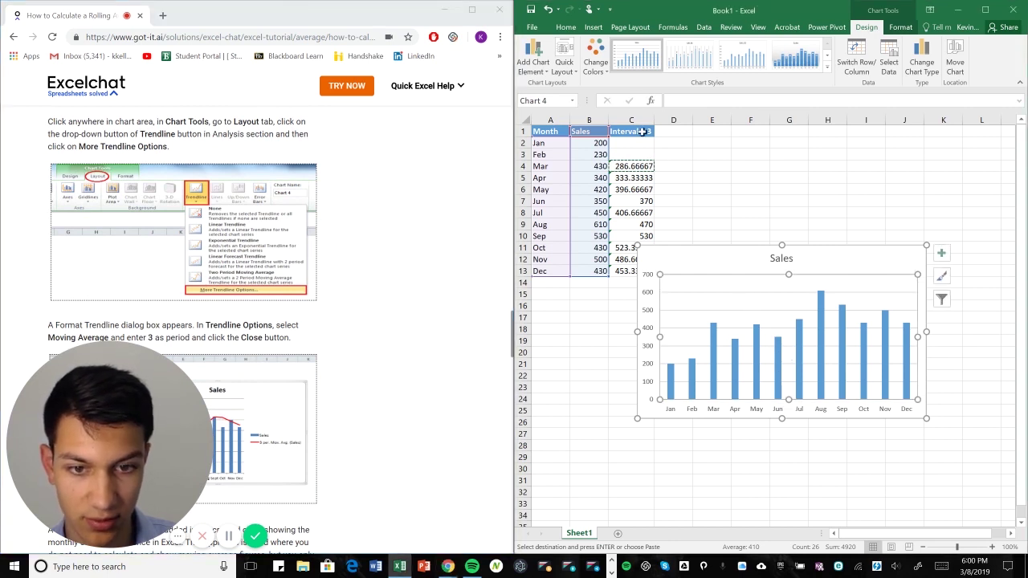
click(541, 71)
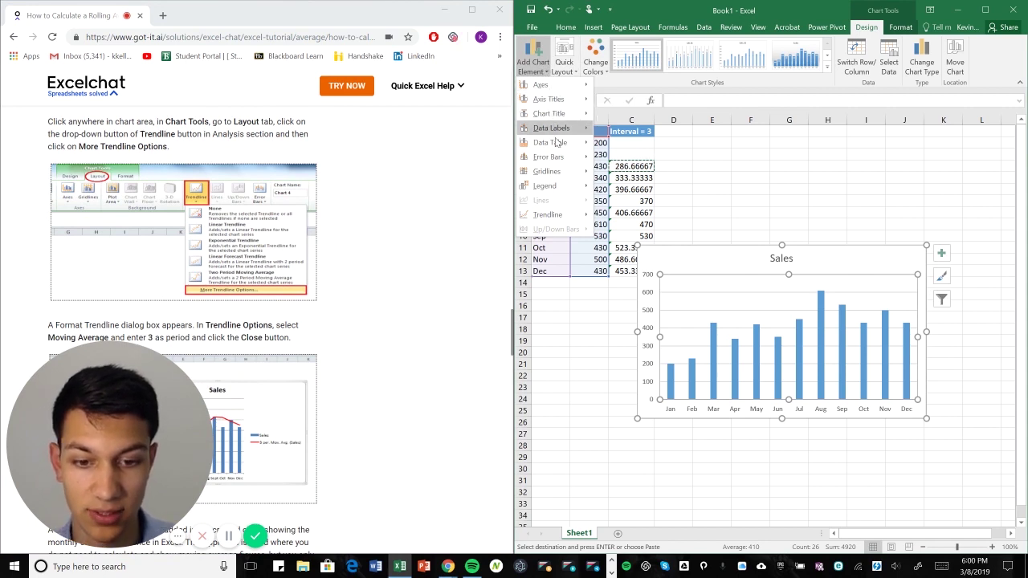
mouse_move(577, 215)
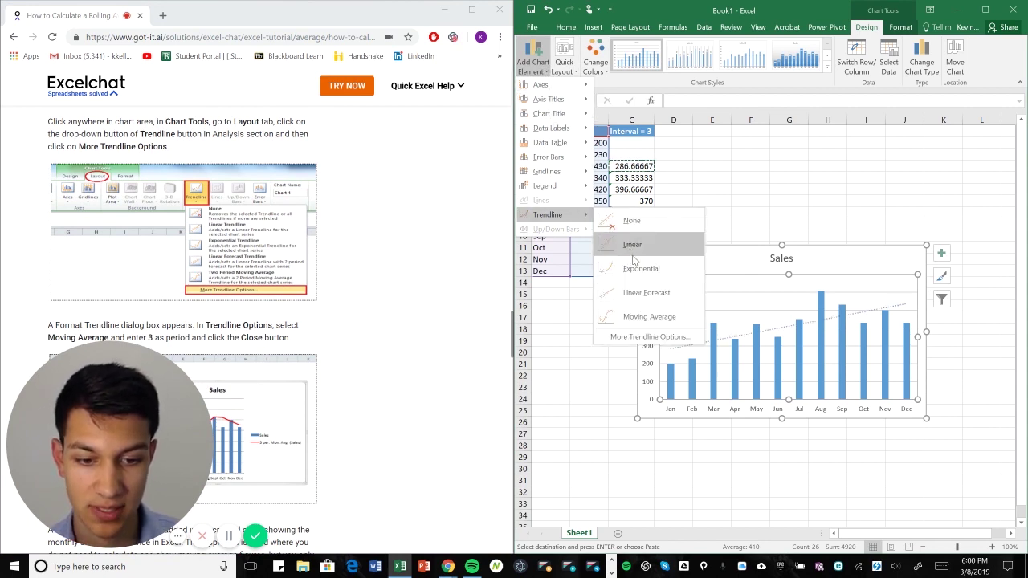
- Make the trendline a 3-period moving average with a red line, then close the pane
click(655, 337)
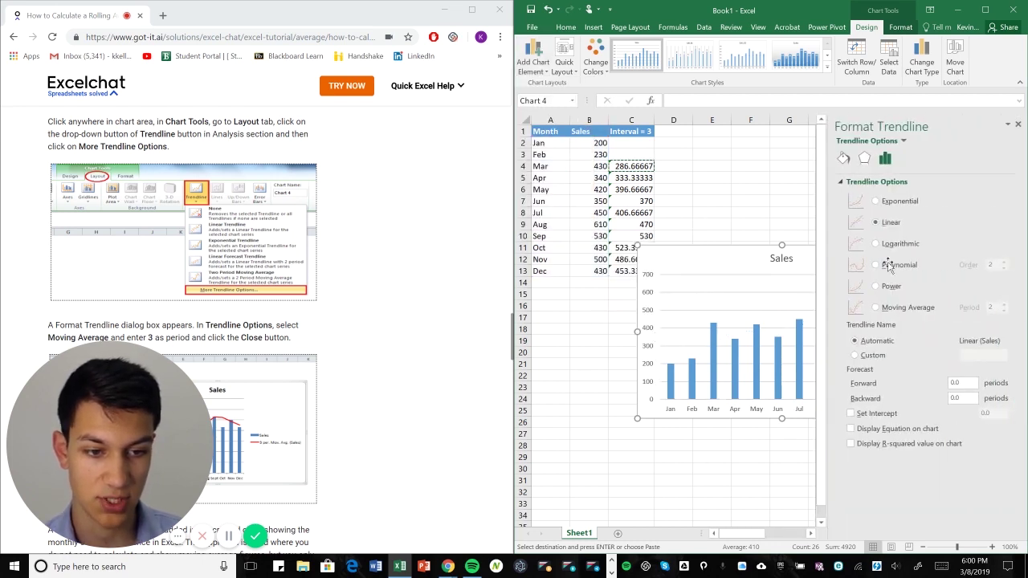
click(881, 309)
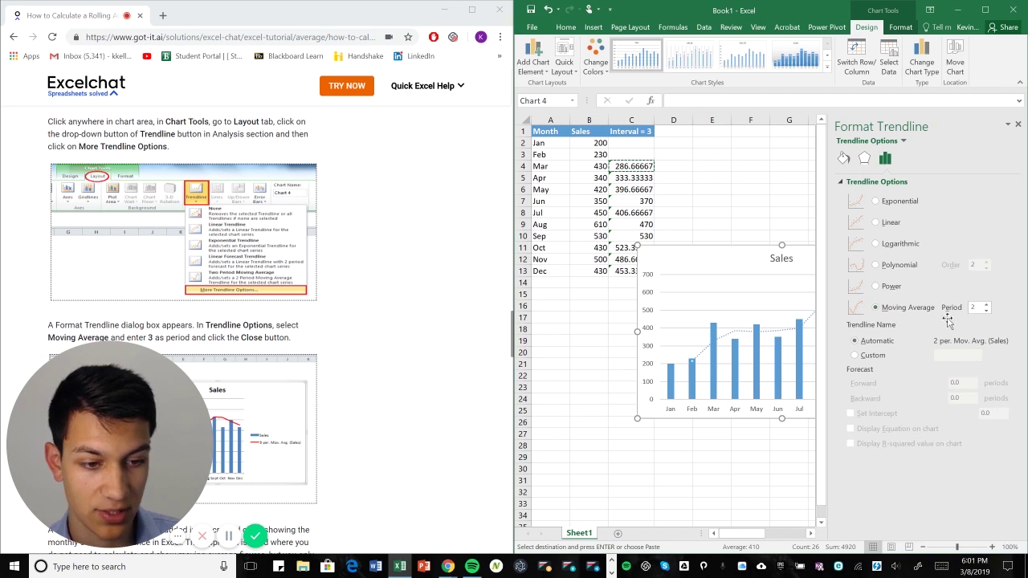
click(989, 306)
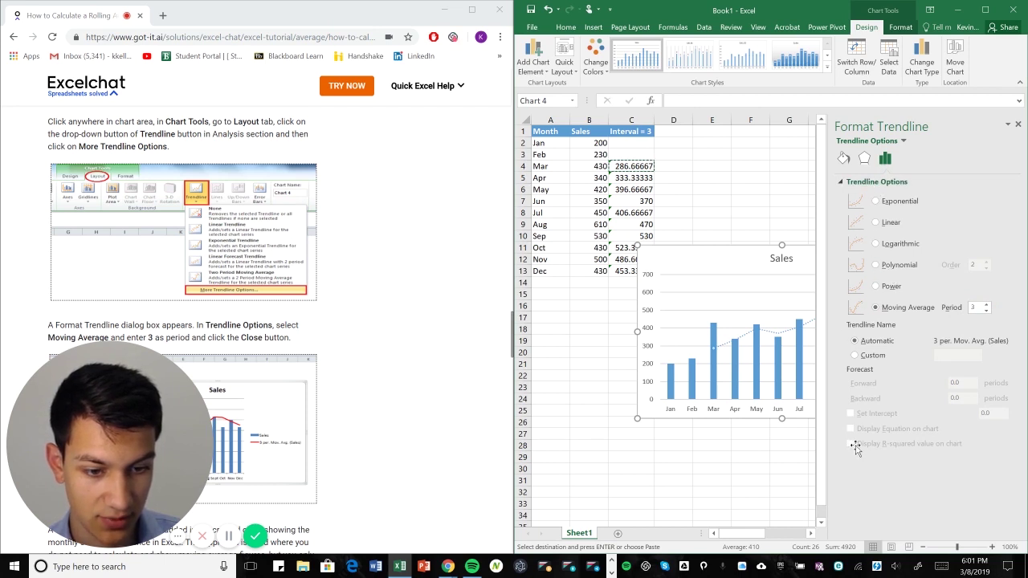
click(844, 158)
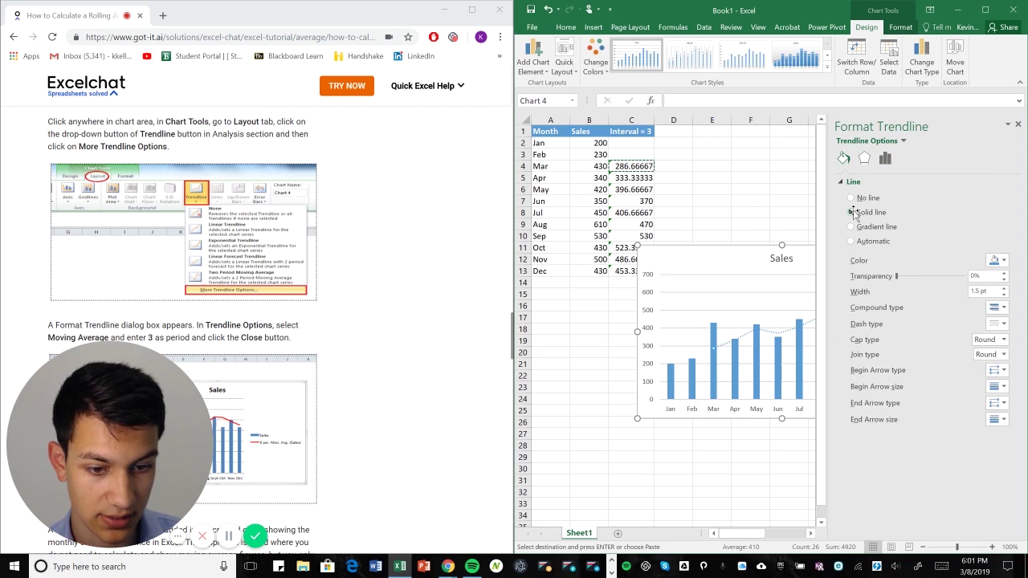
click(998, 262)
click(947, 349)
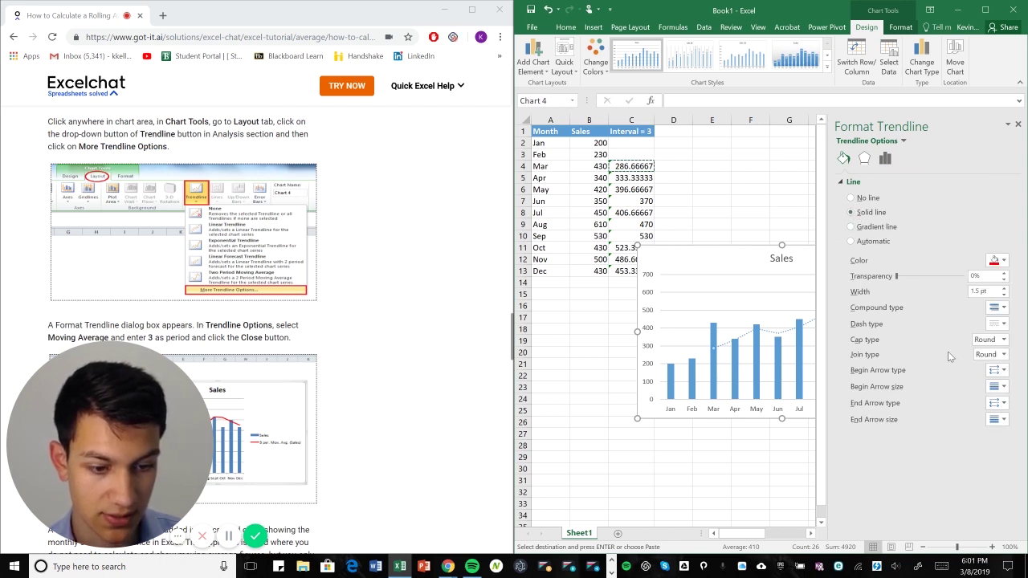
click(884, 160)
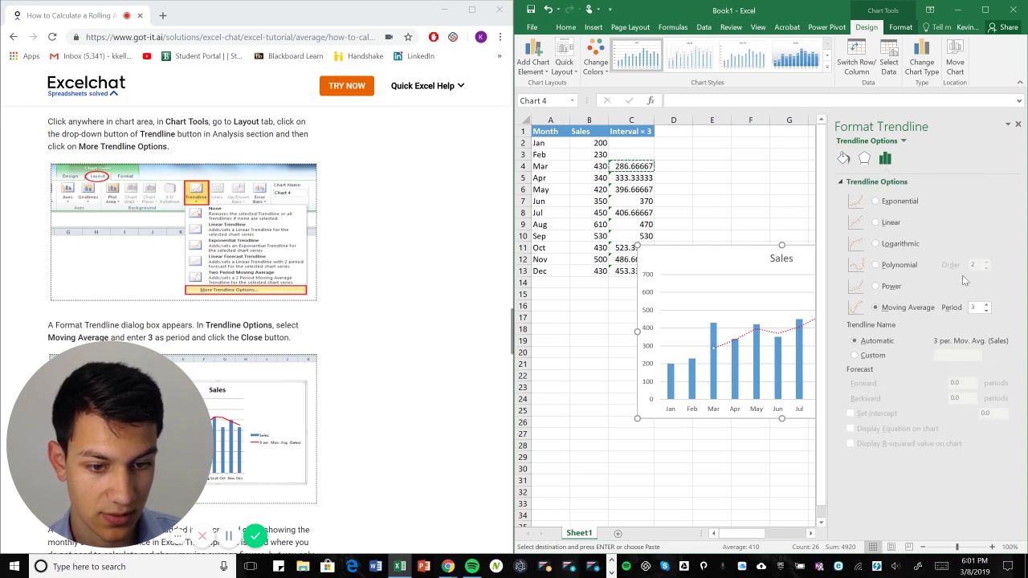
click(1018, 125)
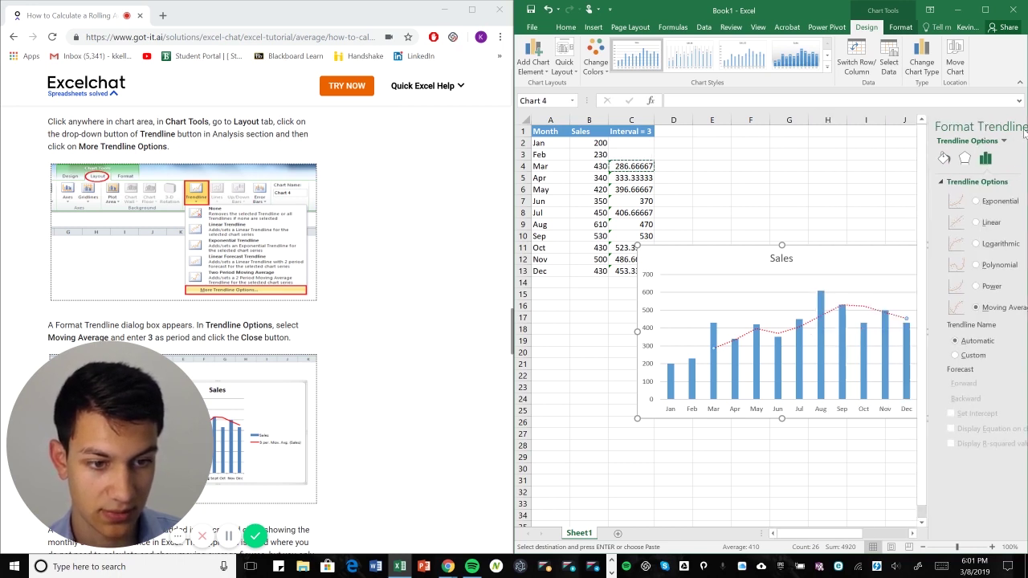
- Enlarge the Sales chart down and left, nudging it slightly lower below the data
click(869, 191)
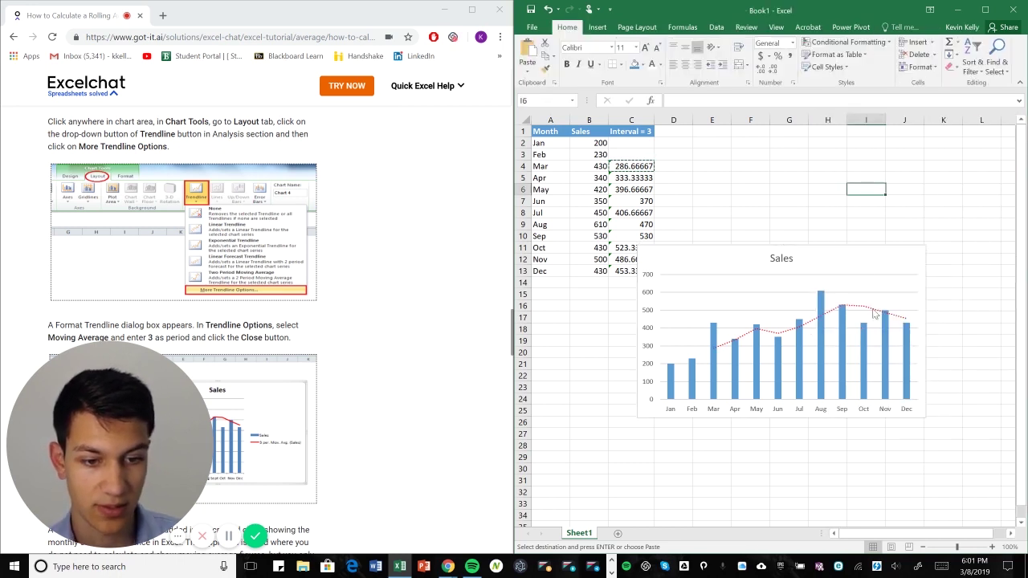
click(666, 405)
drag(637, 419, 584, 466)
drag(818, 279, 811, 289)
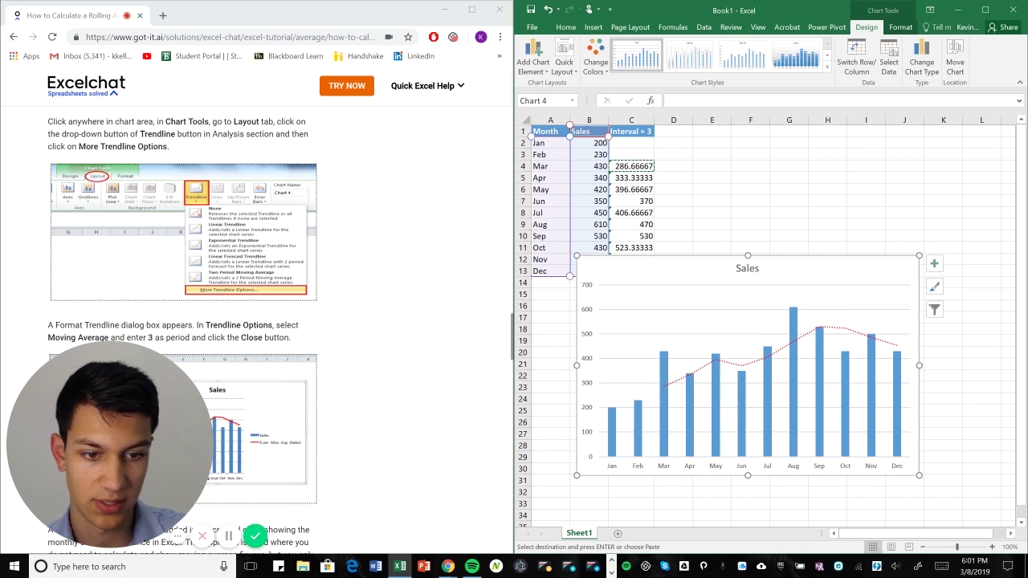
scroll(705, 425, up, 3)
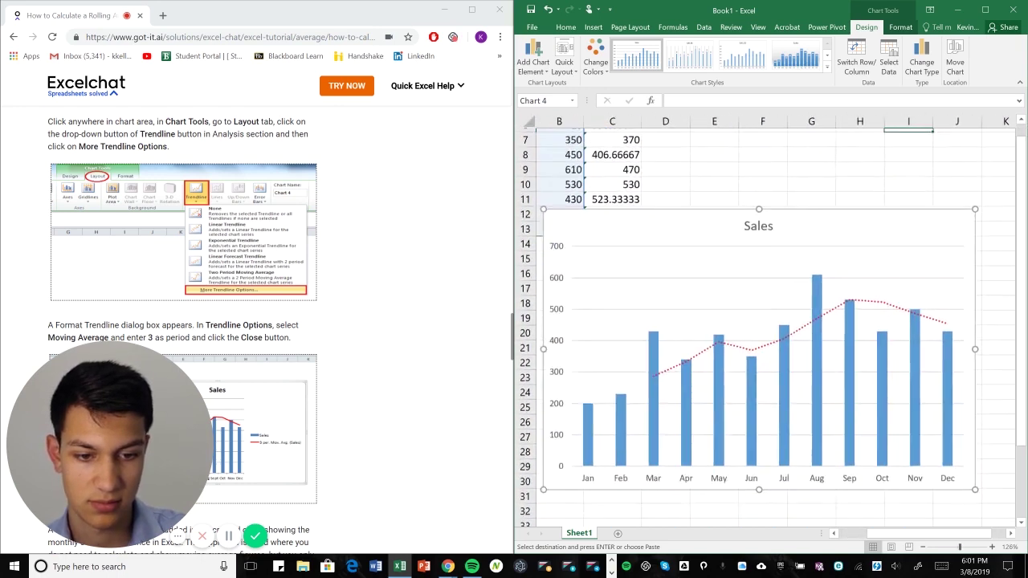
scroll(759, 321, down, 1)
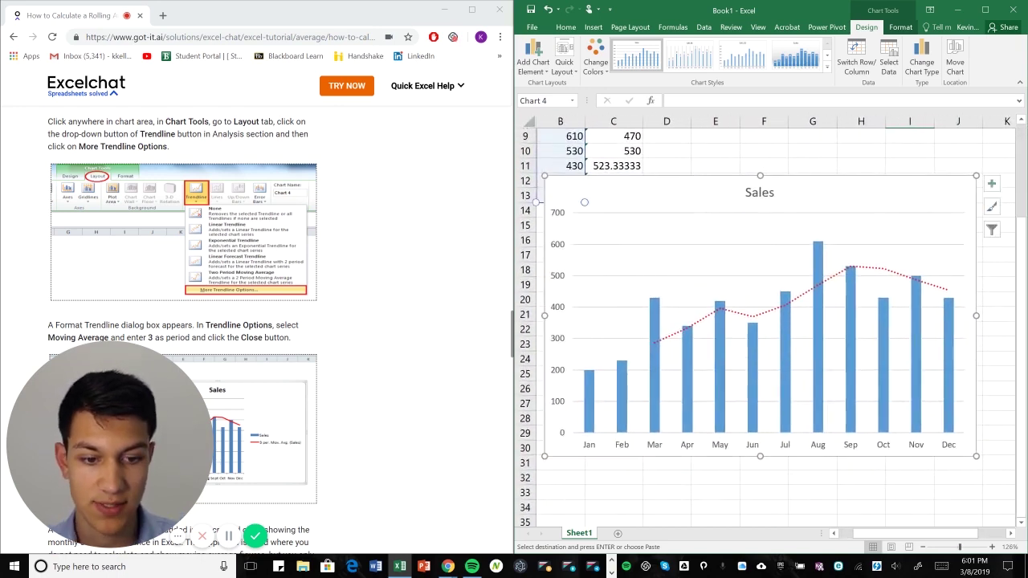